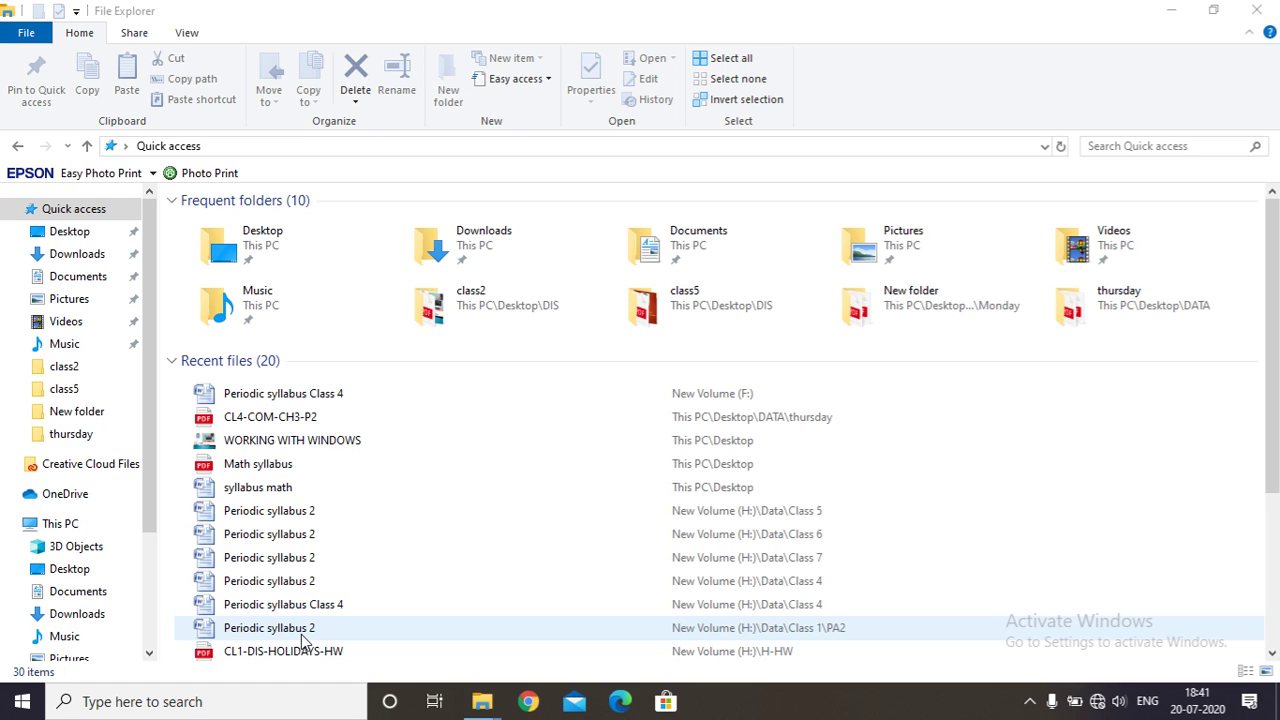
# Start Microsoft Office Word 2007 and write "Class 4" in the blank document
pyautogui.click(166, 697)
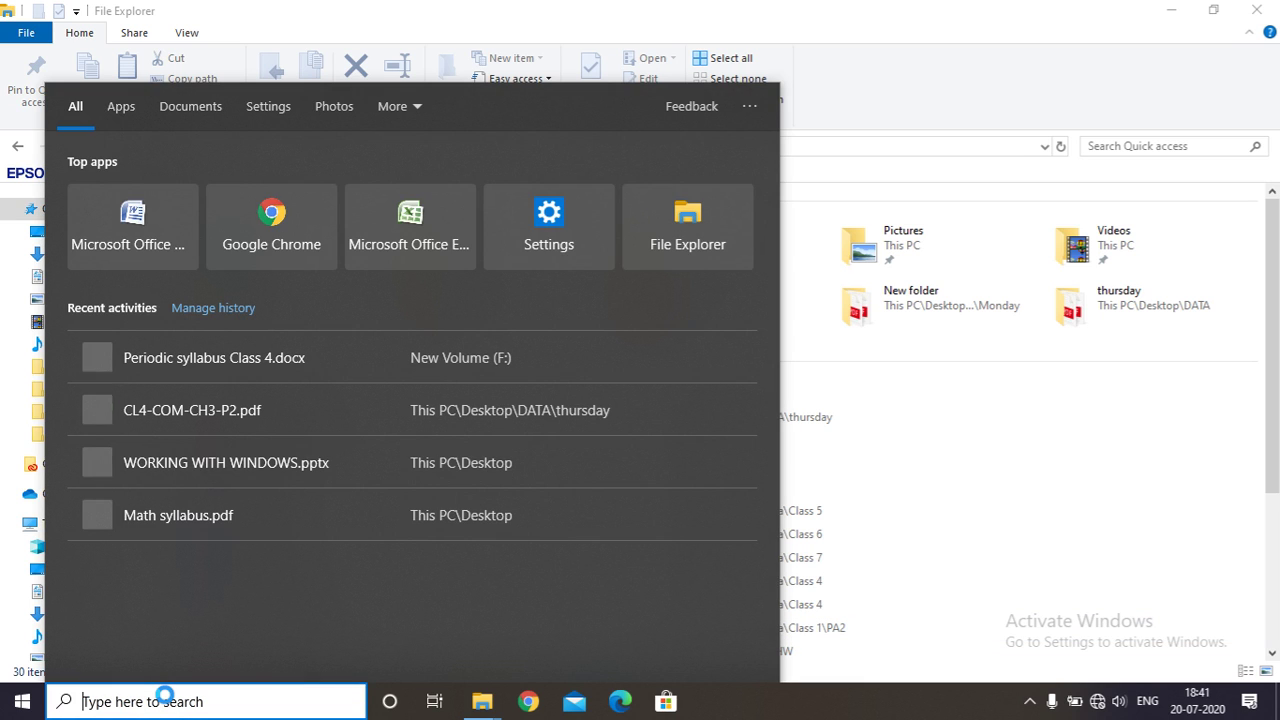
pyautogui.write('MS')
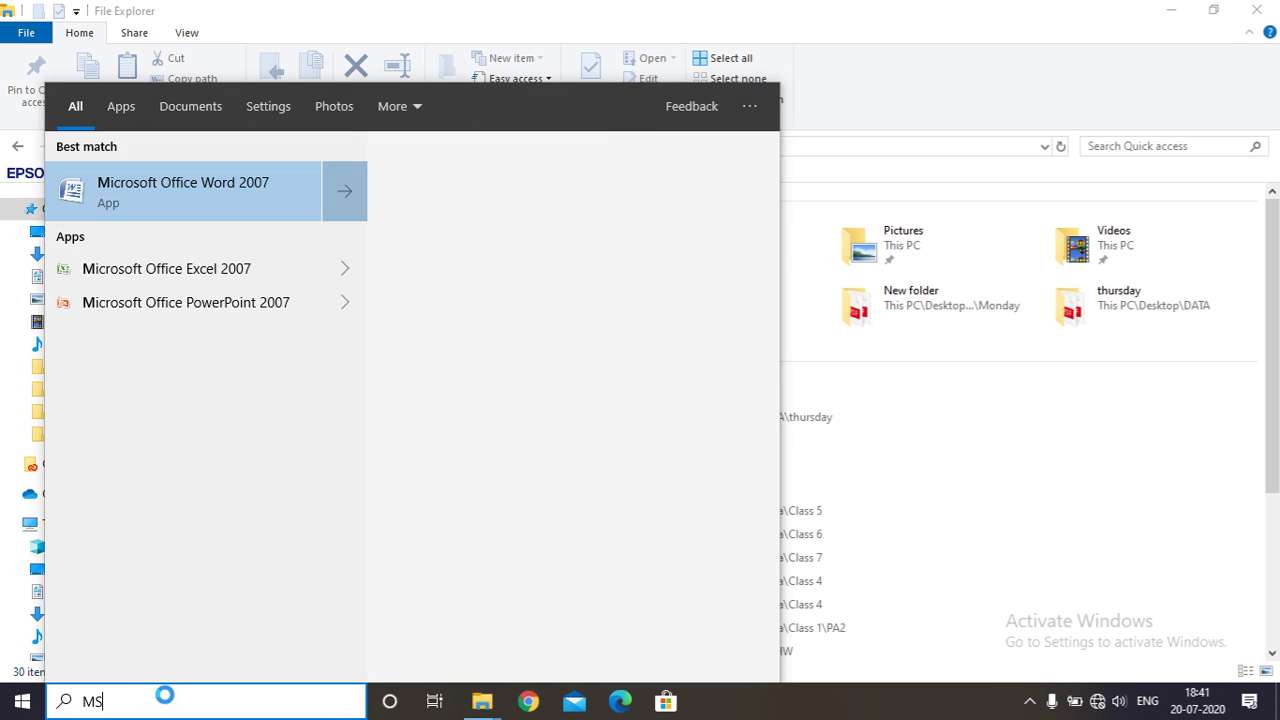
pyautogui.write(' W')
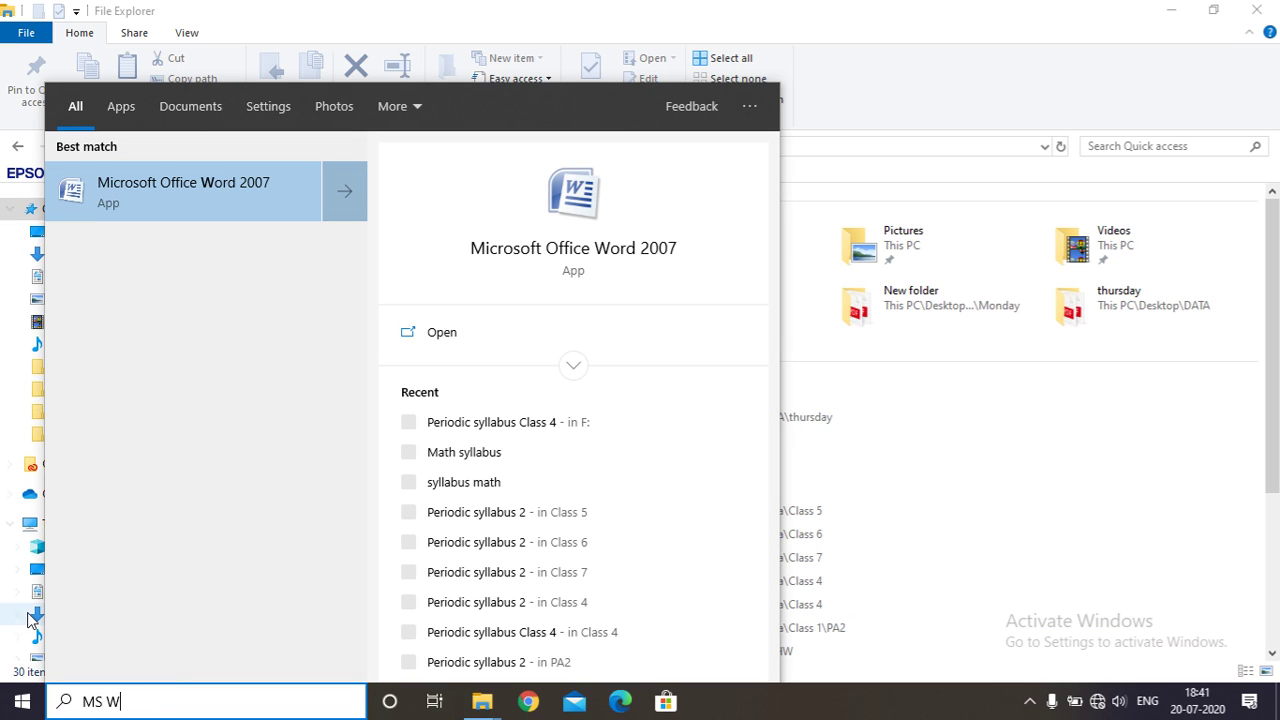
pyautogui.click(204, 192)
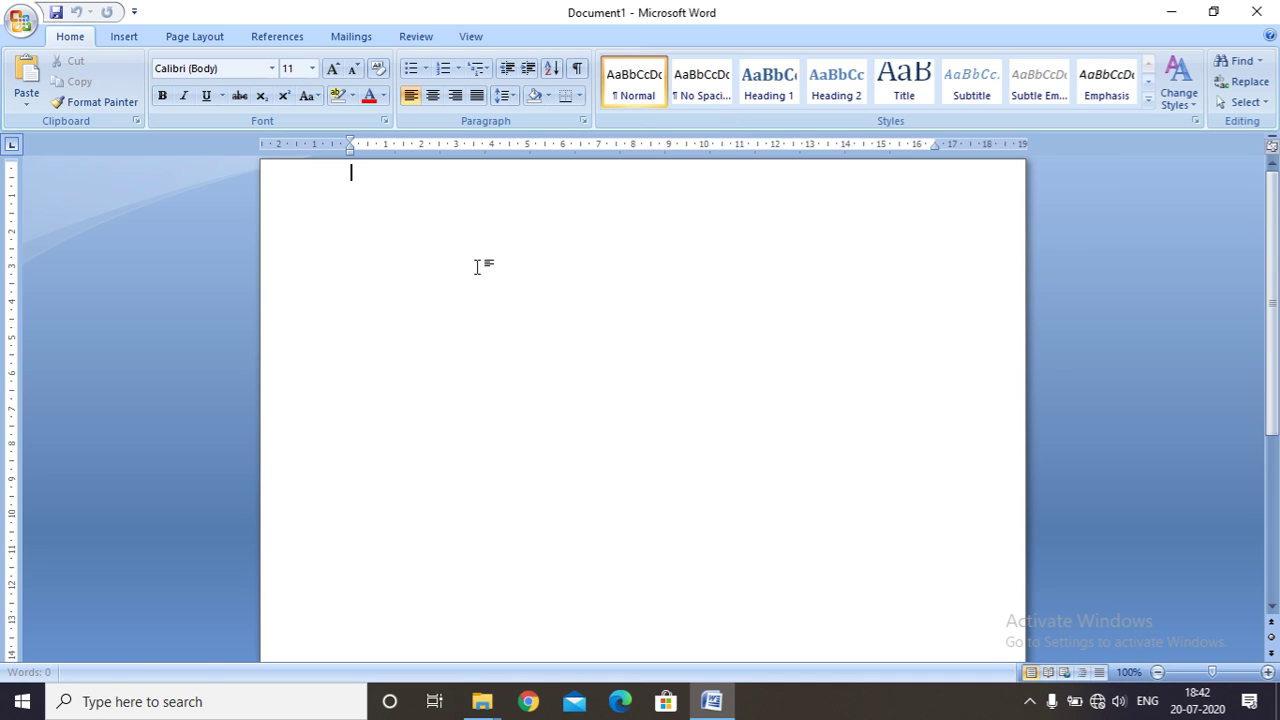
pyautogui.write('Class')
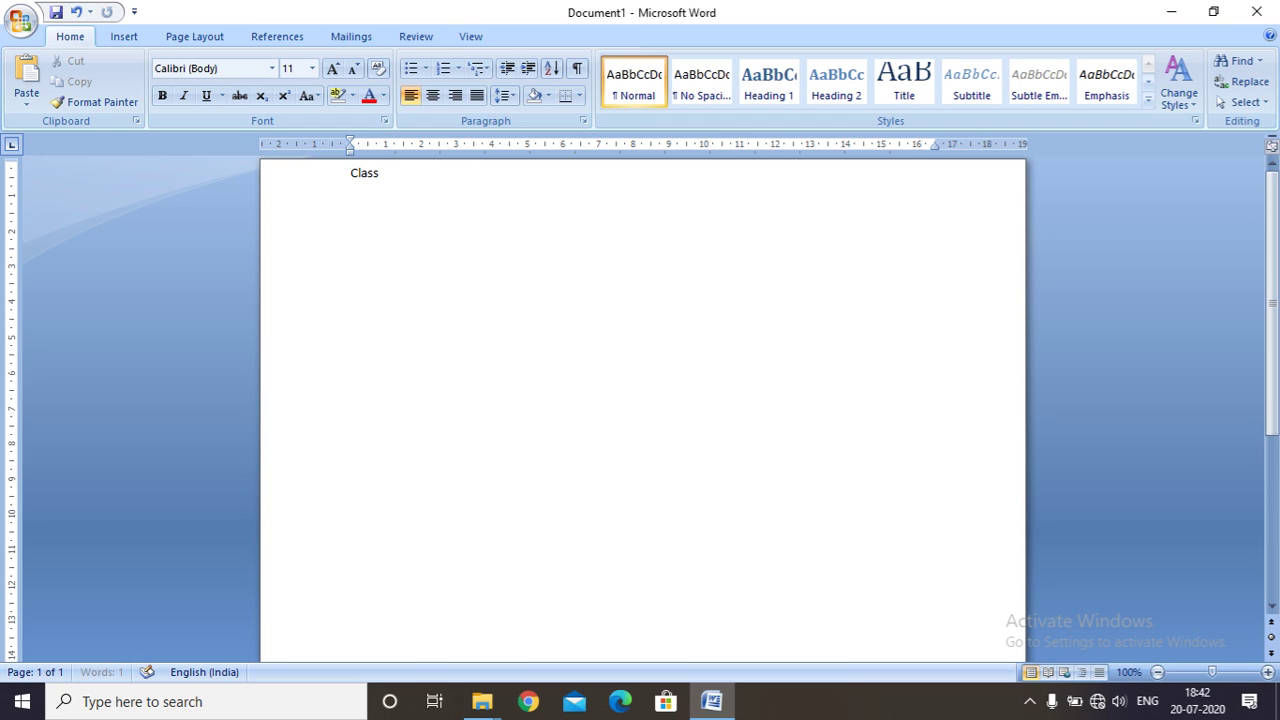
pyautogui.write(' 4')
# Save the document as a Word Document named Class 4 on New Volume (F:) and close Word
pyautogui.click(21, 23)
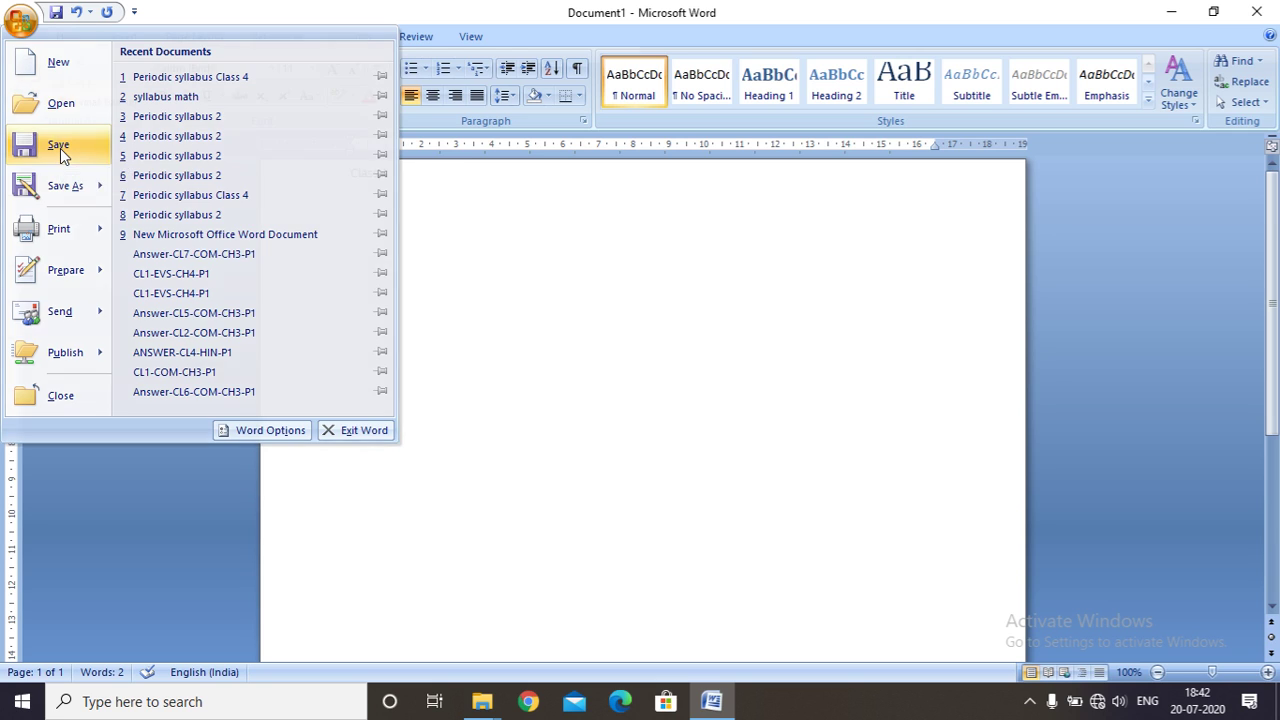
pyautogui.press('Escape')
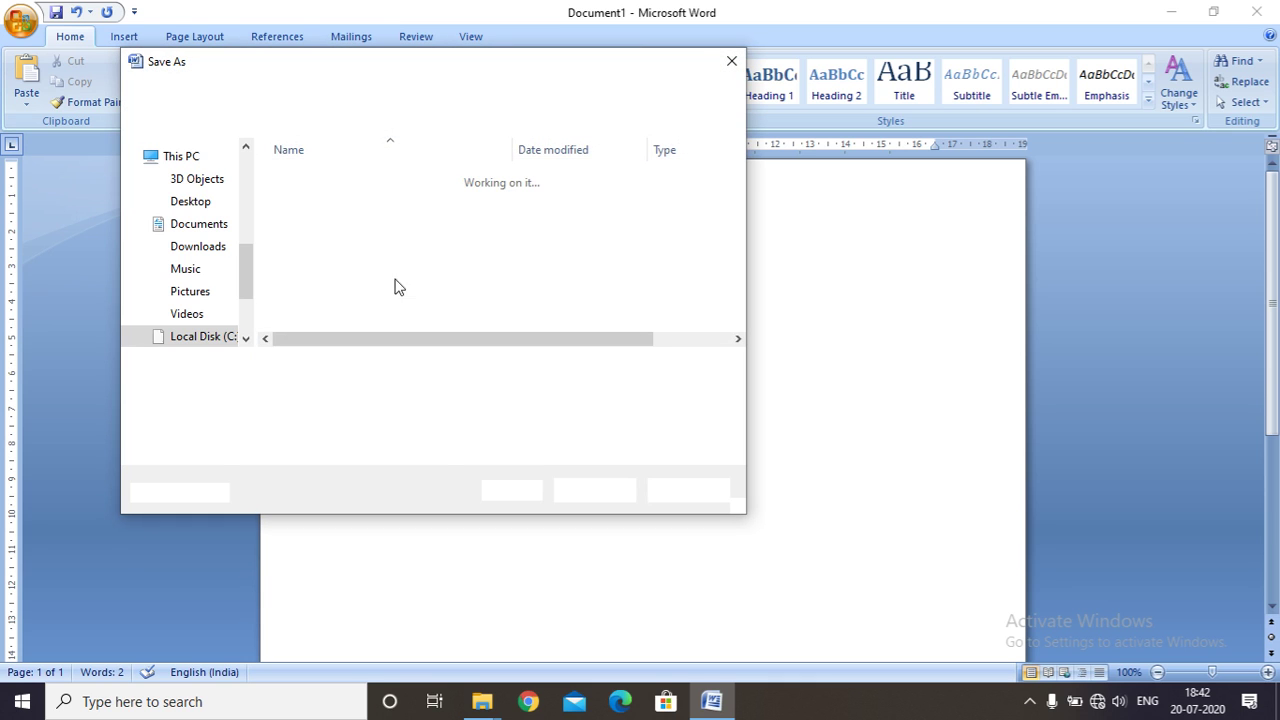
pyautogui.click(246, 330)
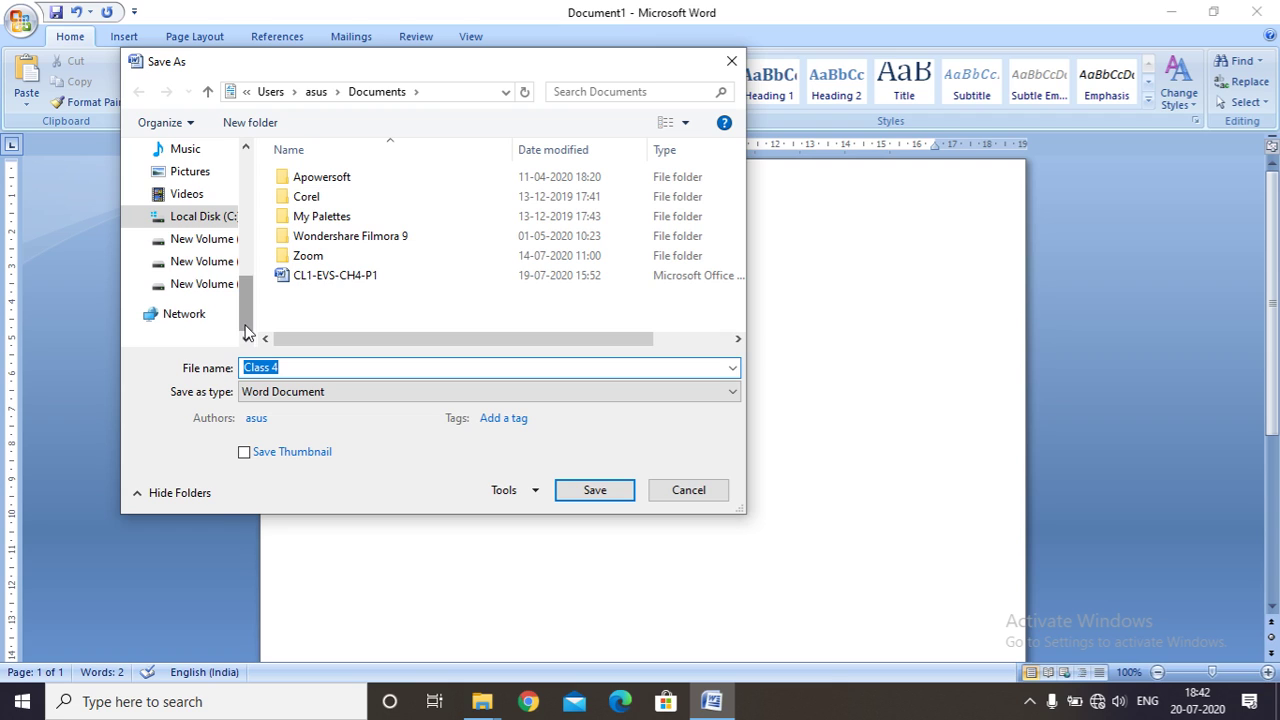
pyautogui.click(210, 240)
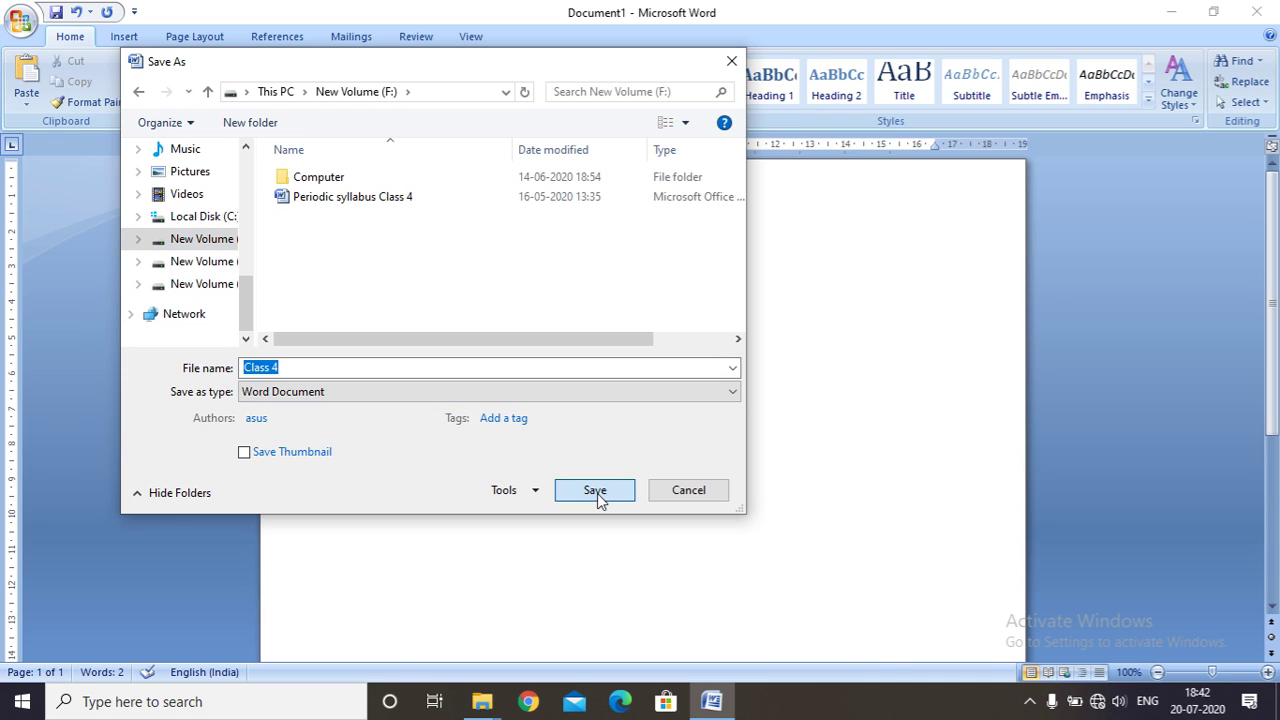
pyautogui.click(597, 494)
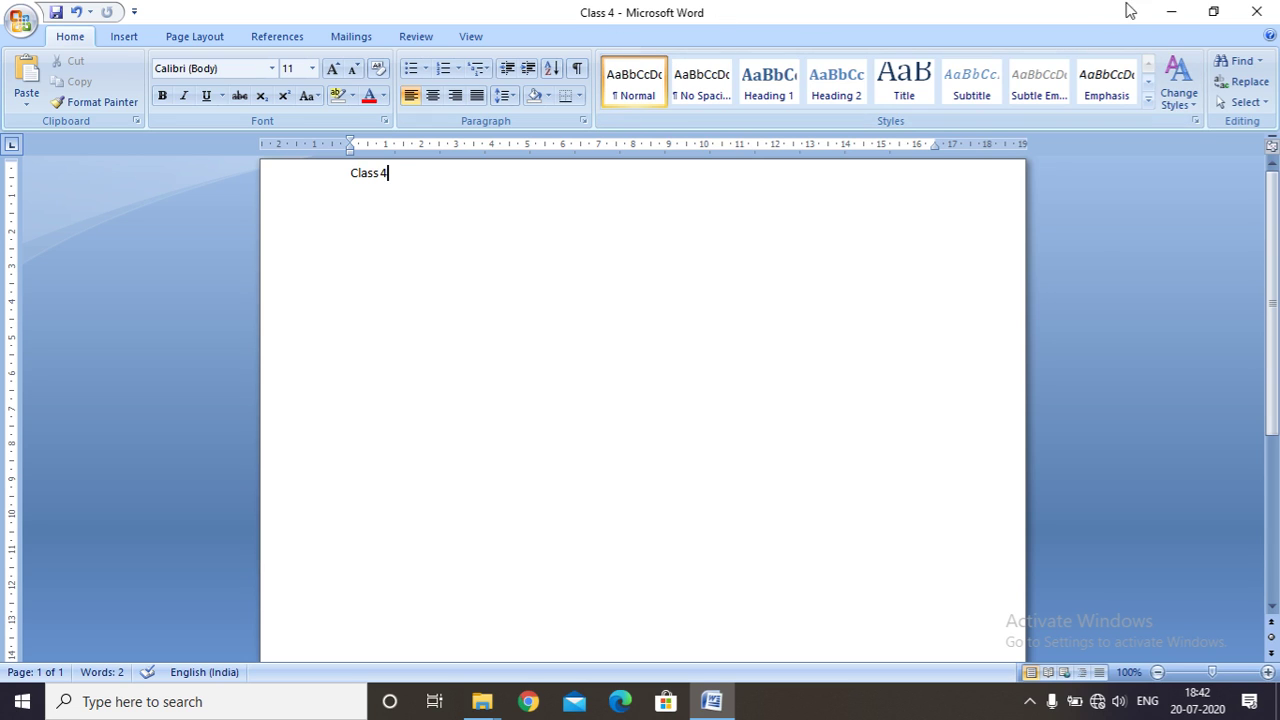
pyautogui.click(1260, 14)
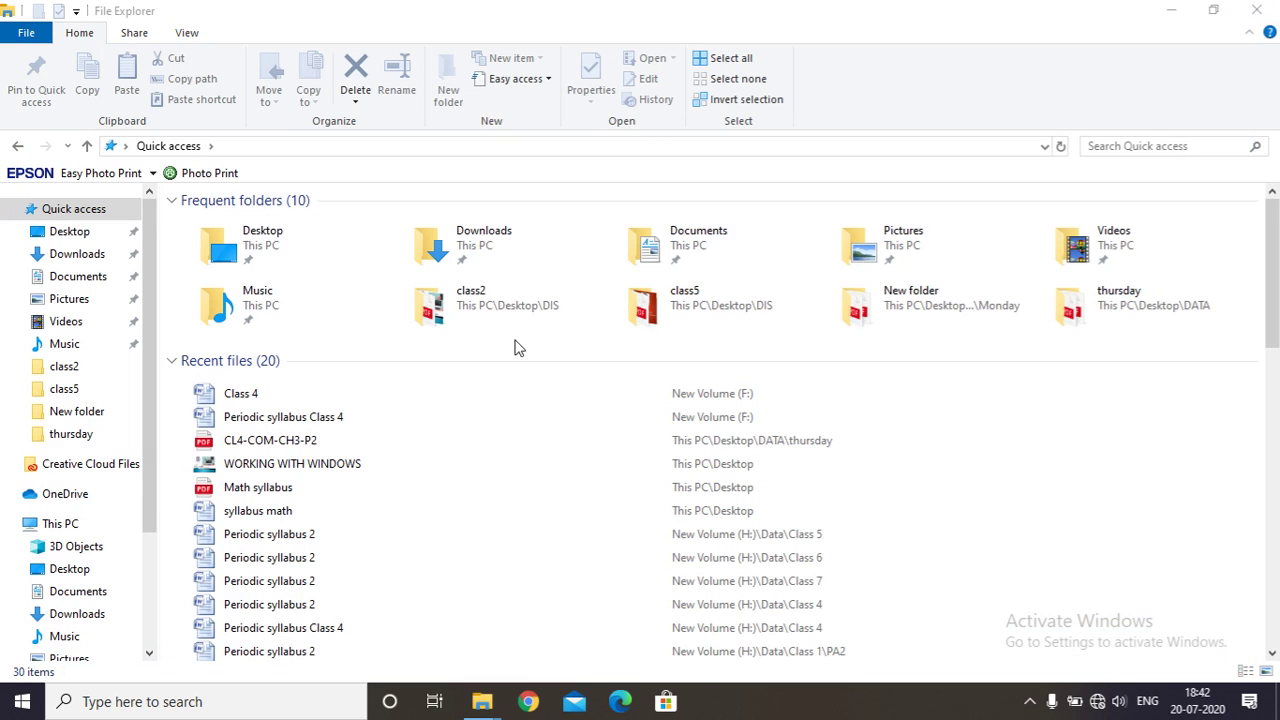
# Create a new Microsoft Office Word document named Class IV directly in New Volume (F:) from File Explorer
pyautogui.moveTo(148, 506); pyautogui.dragTo(145, 629)
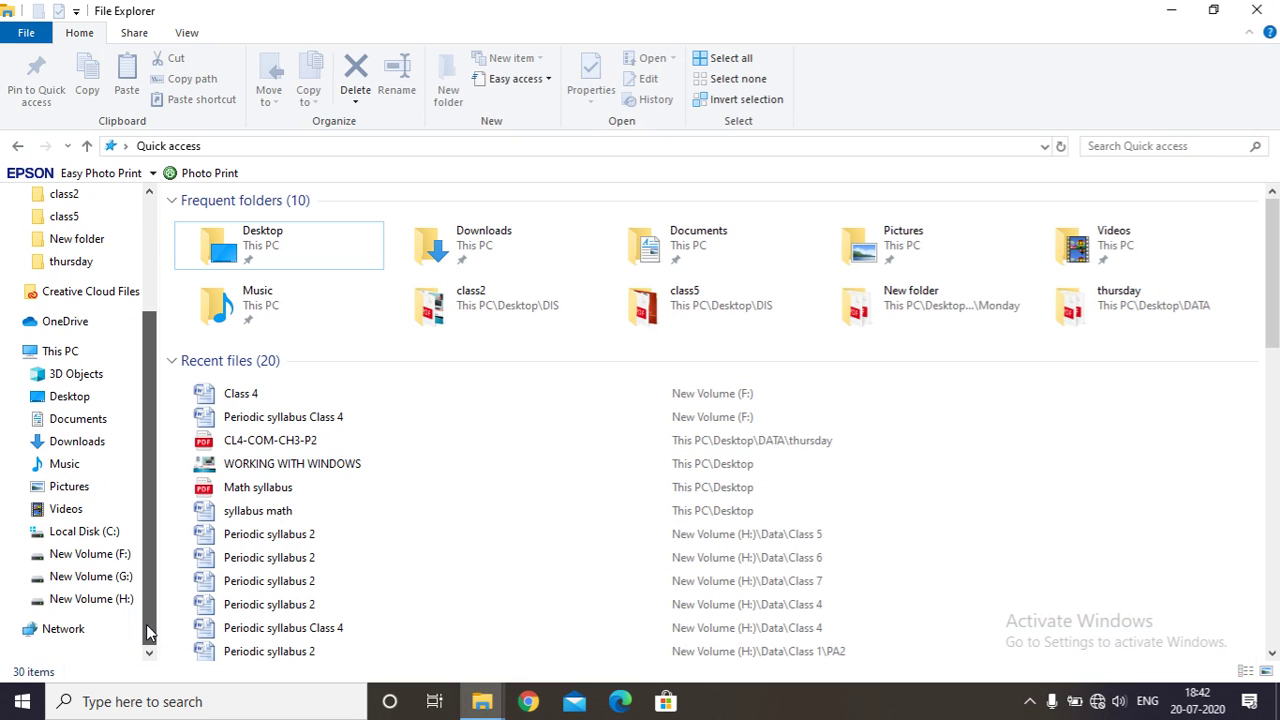
pyautogui.click(88, 560)
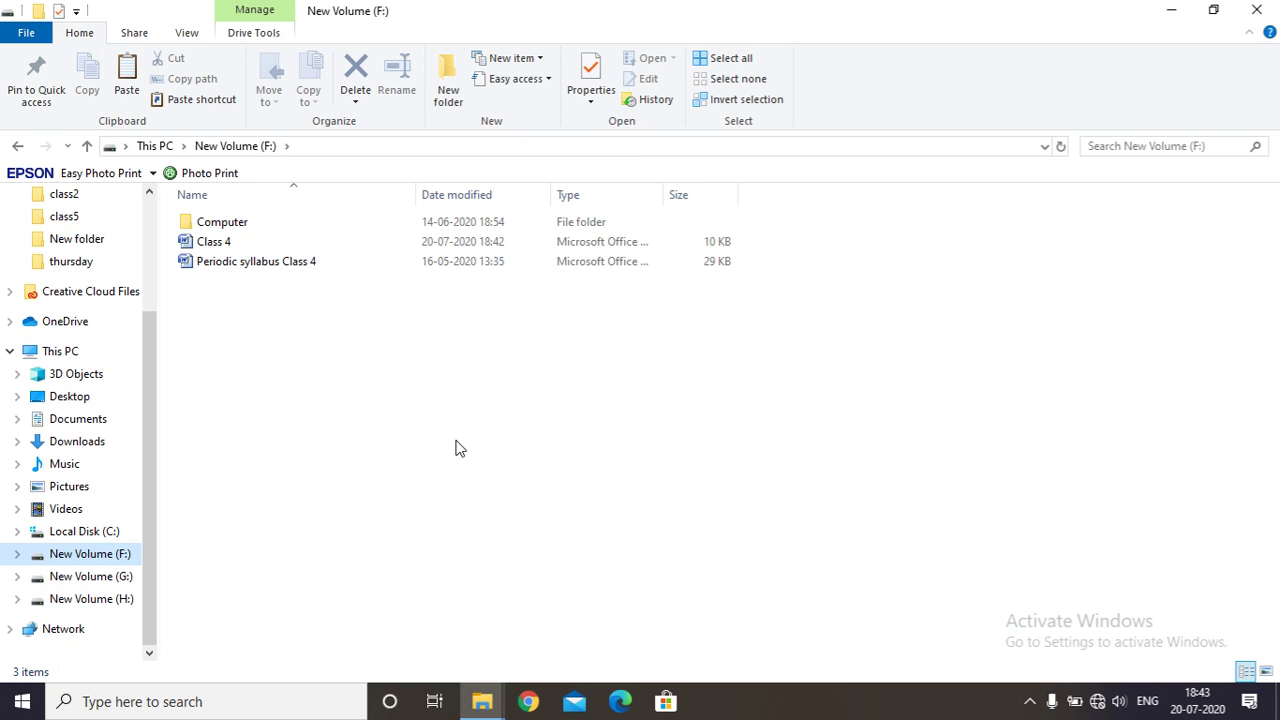
pyautogui.click(489, 323)
pyautogui.rightClick(490, 322)
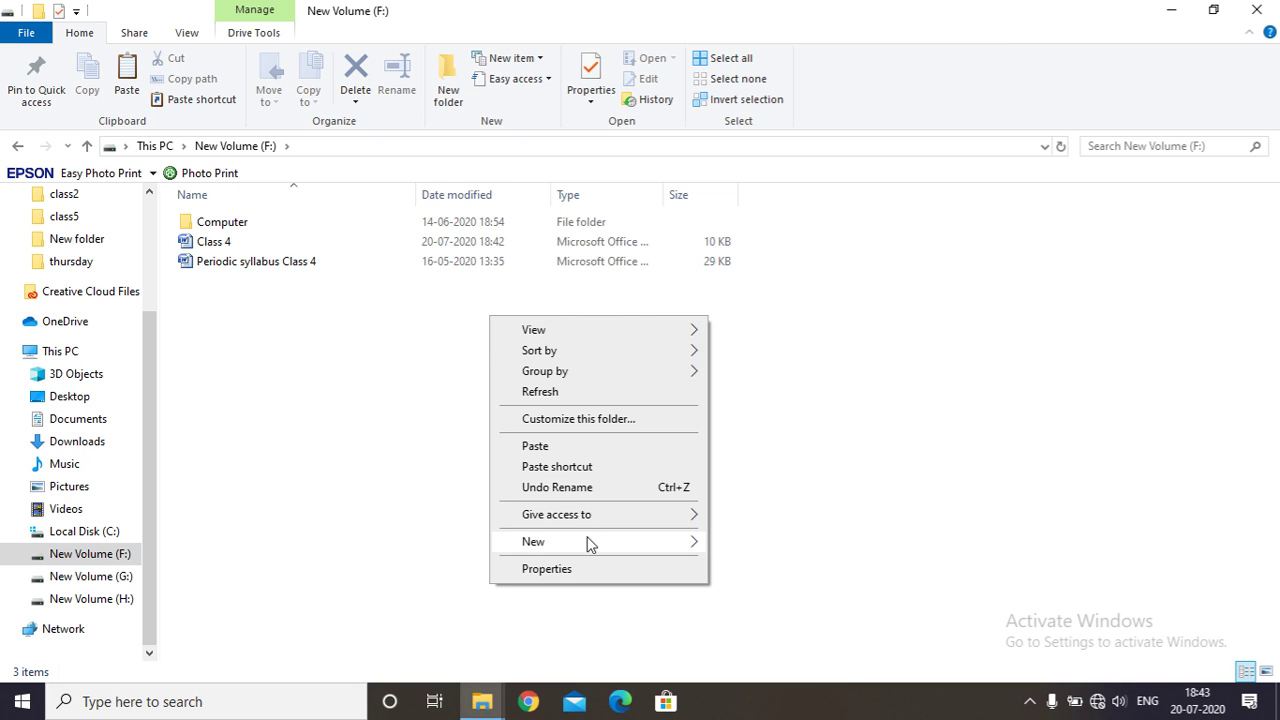
pyautogui.moveTo(589, 543)
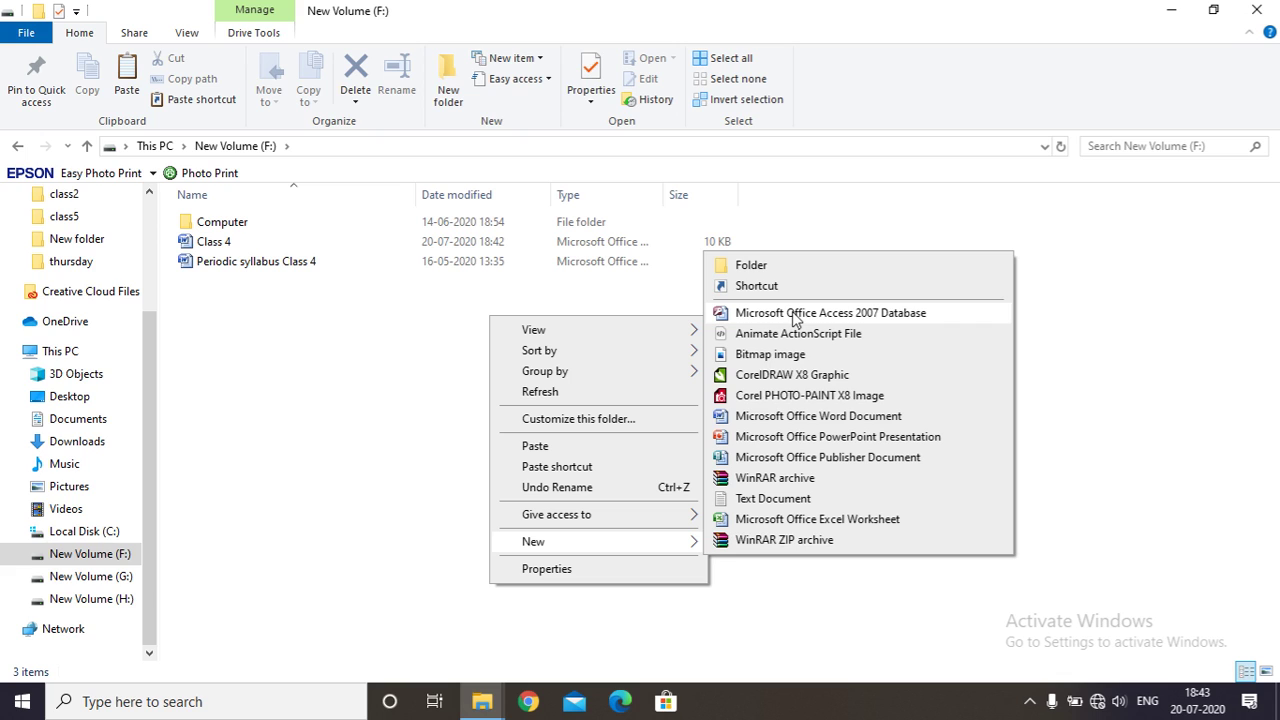
pyautogui.click(808, 416)
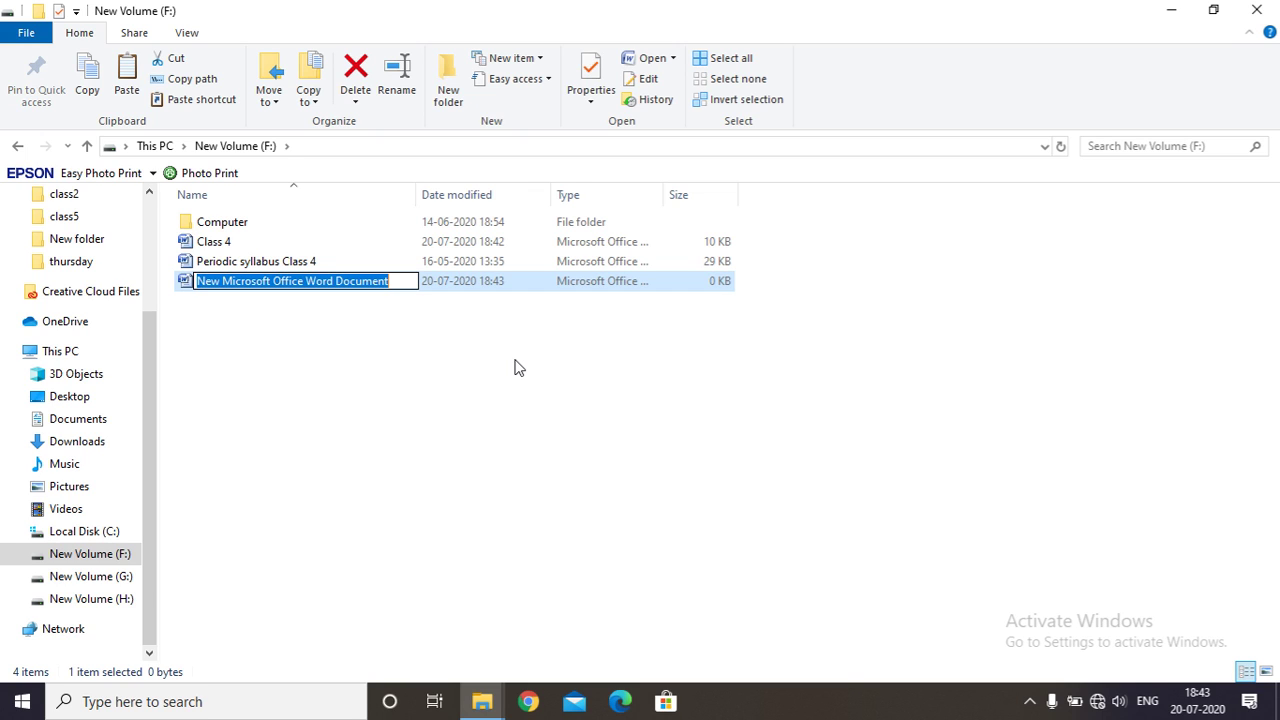
pyautogui.write('Cl')
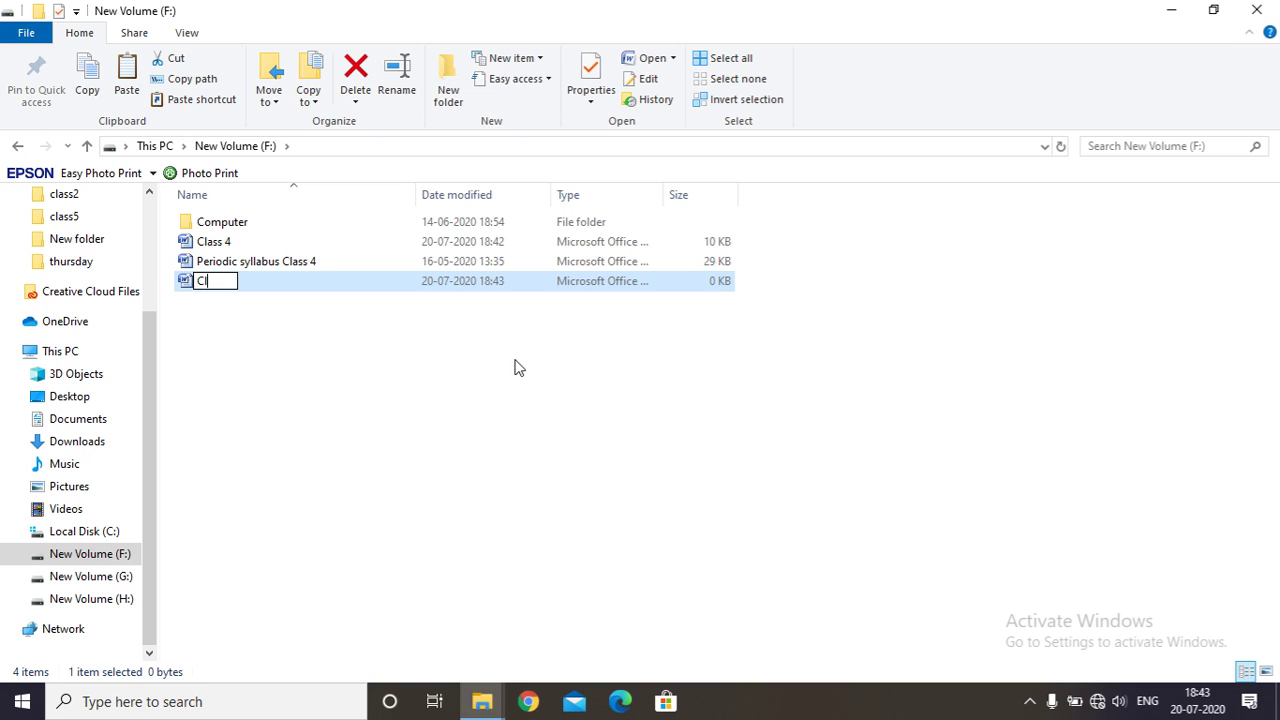
pyautogui.write('ass IV')
pyautogui.press('Return')
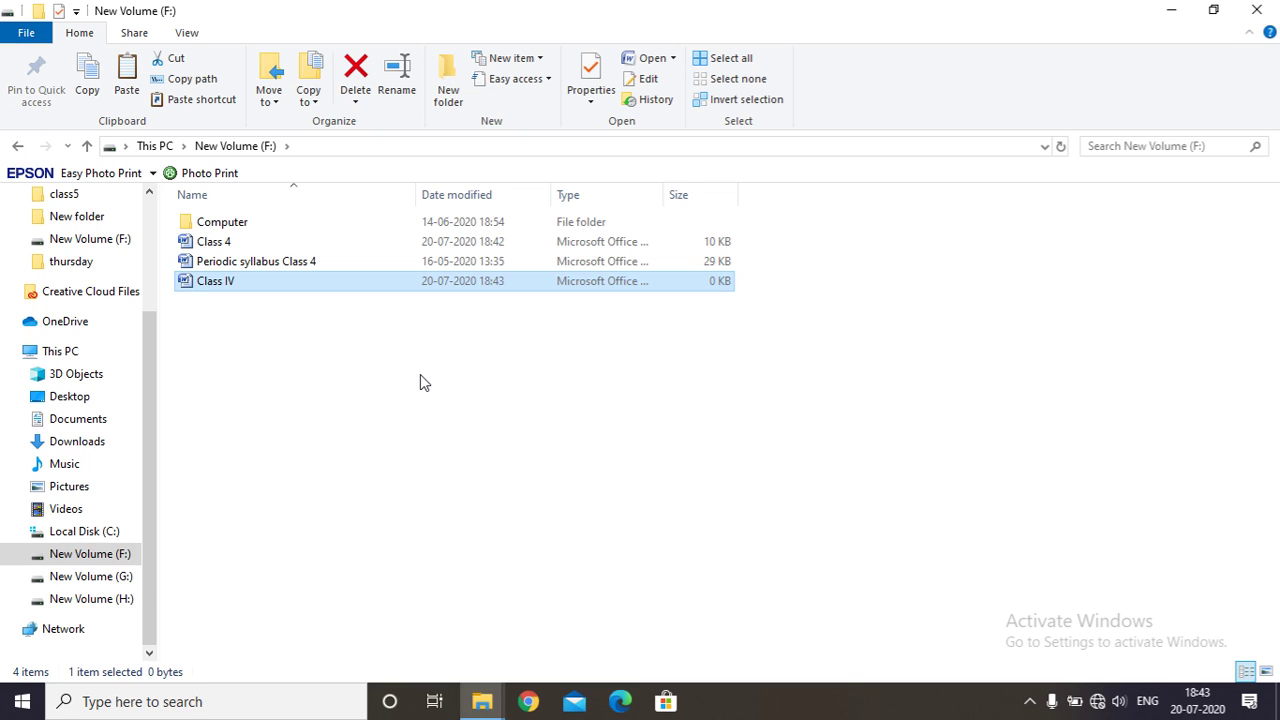
pyautogui.click(243, 249)
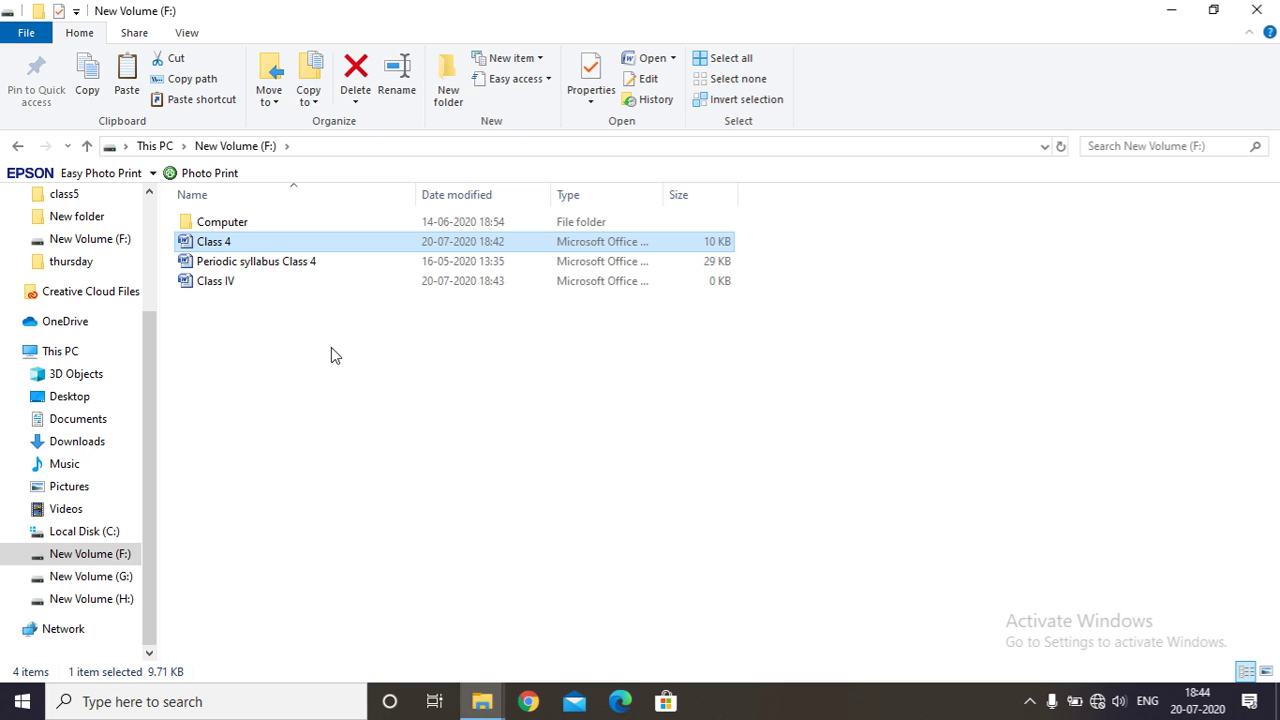
pyautogui.click(453, 371)
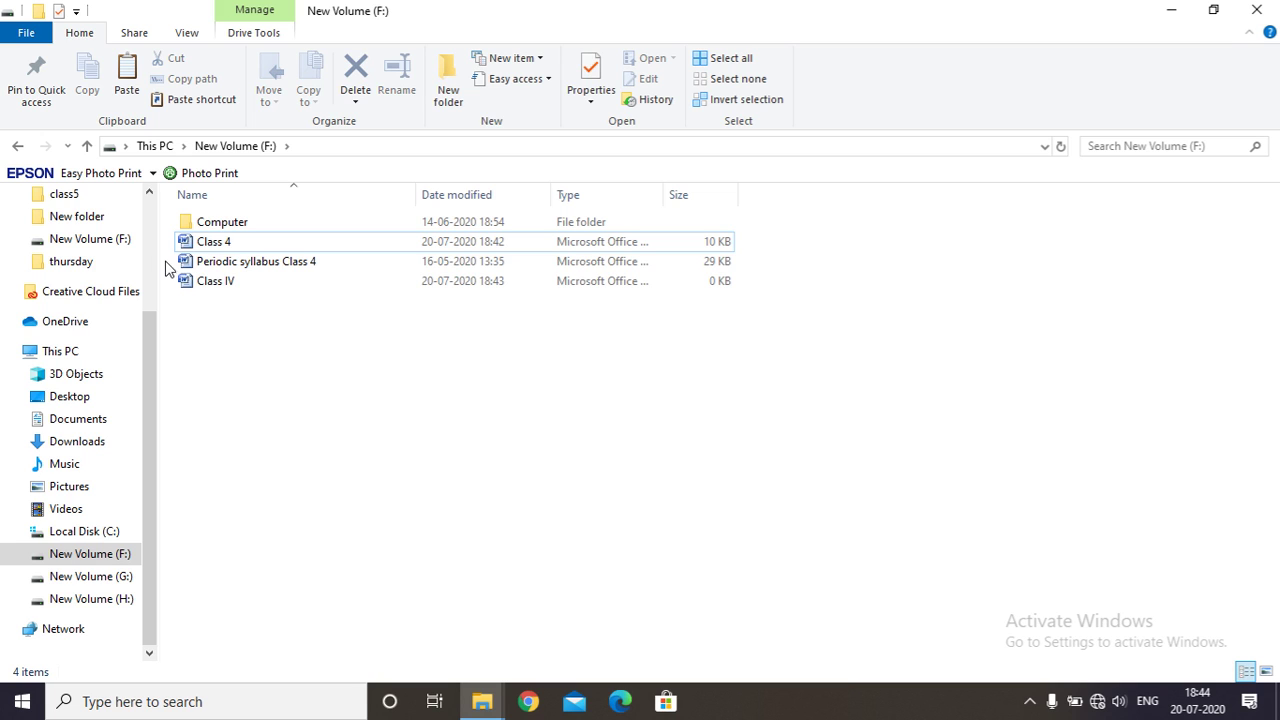
# Reload the New Volume (F:) listing and create a new folder named Class 4 there
pyautogui.scroll(3, 153, 243)
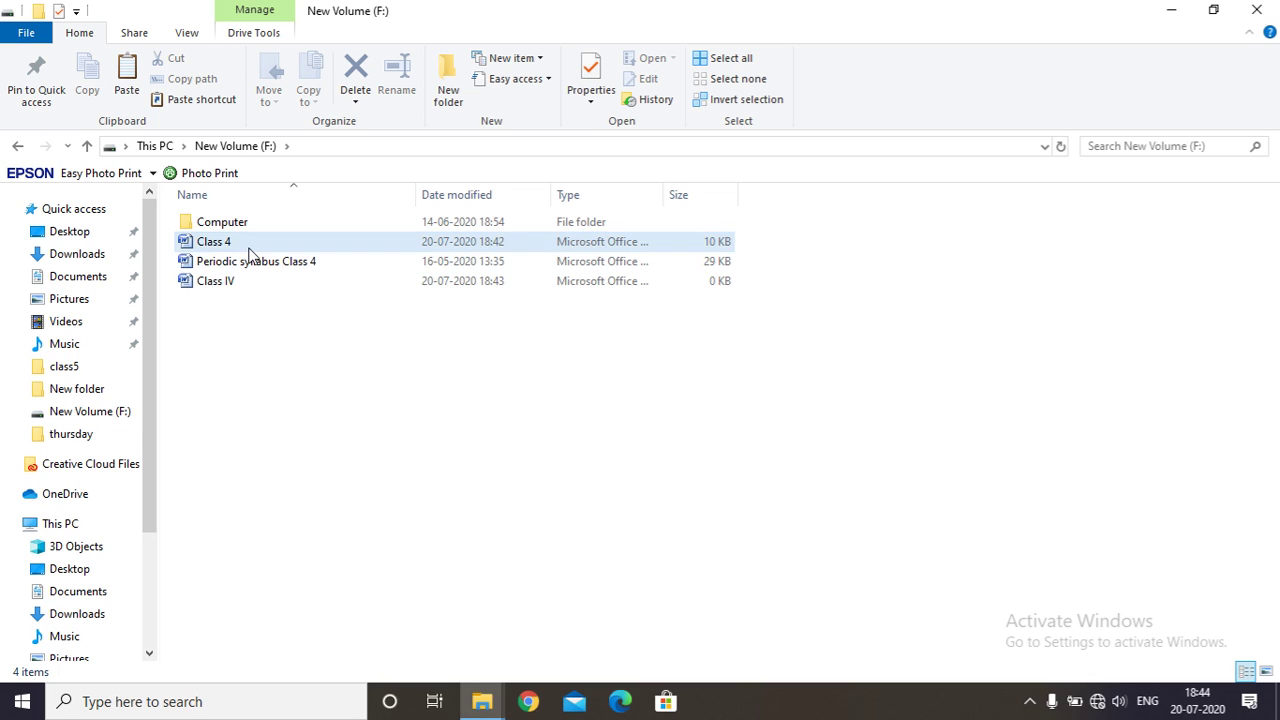
pyautogui.click(120, 413)
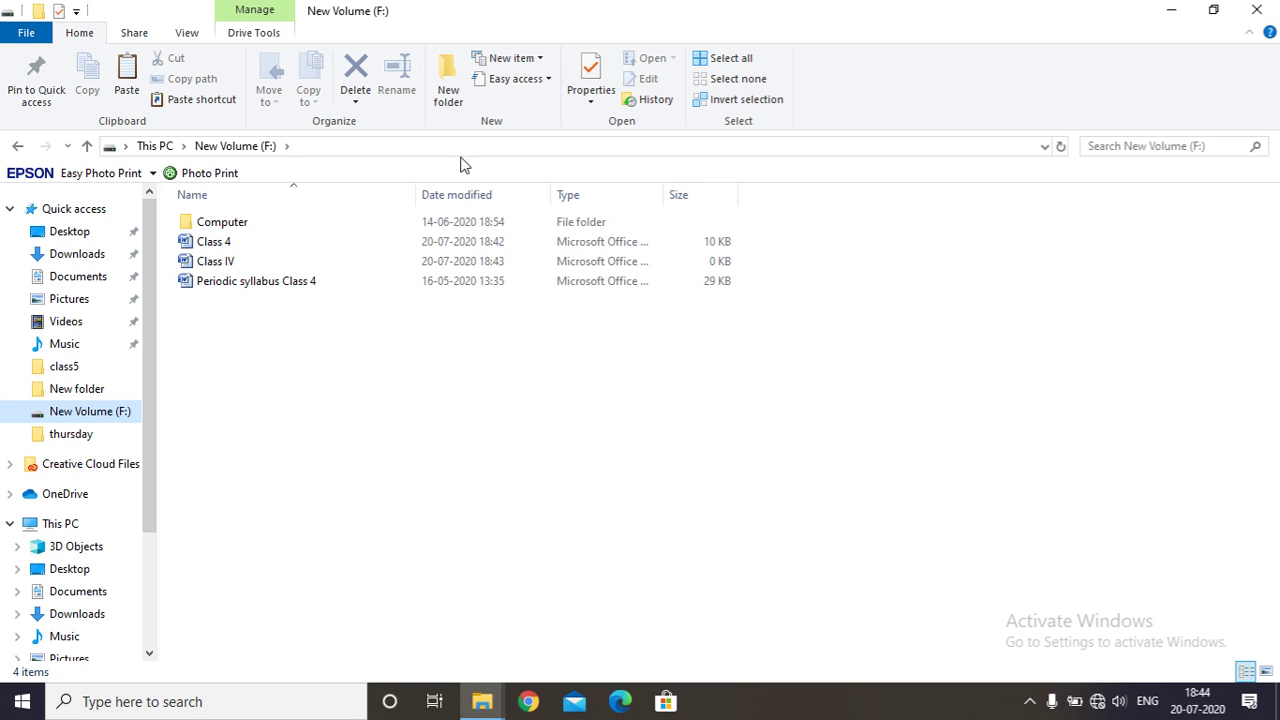
pyautogui.click(448, 96)
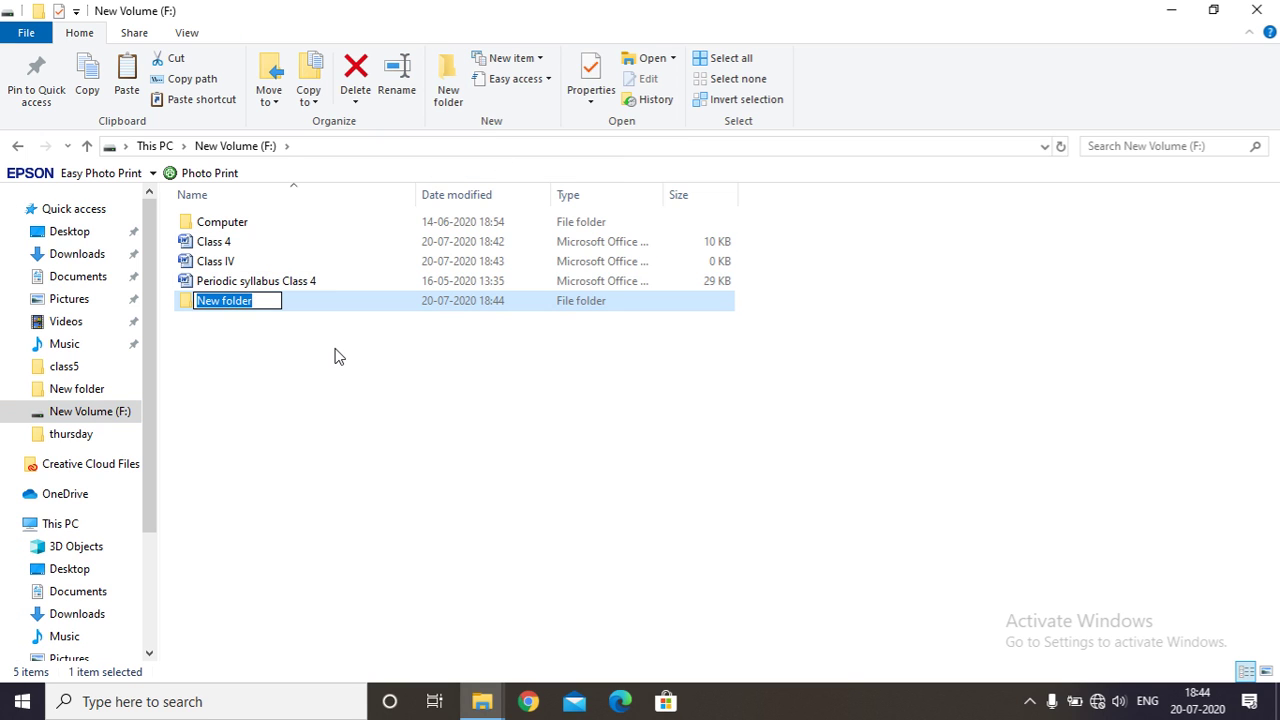
pyautogui.write('C')
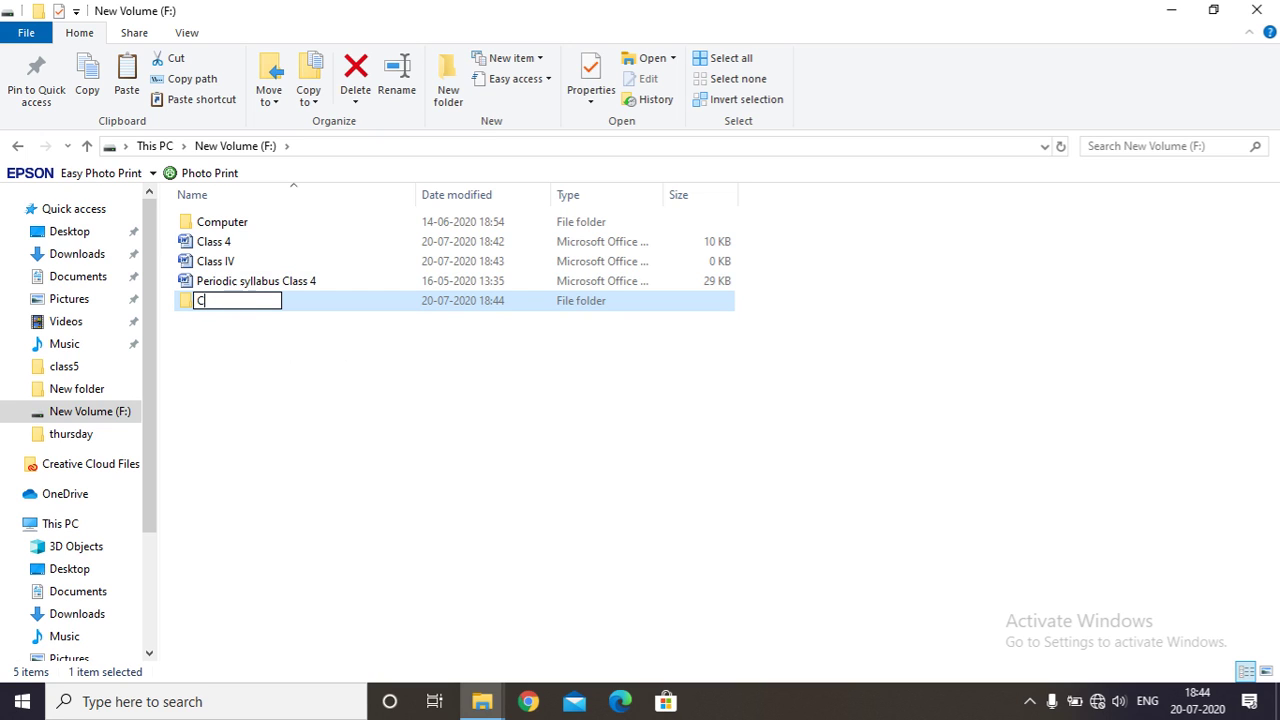
pyautogui.write('lass 4')
pyautogui.press('Return')
pyautogui.hotkey('ctrl', 'c')
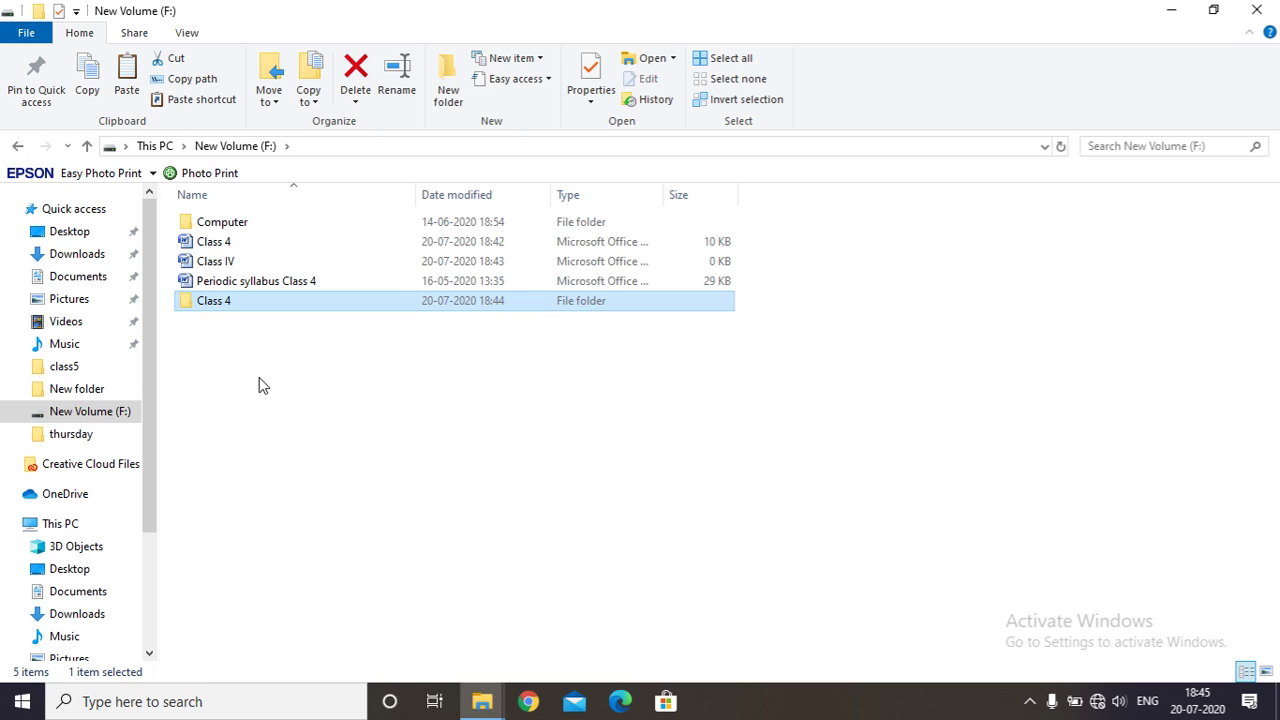
# Create a second new folder named Class IV in New Volume (F:) and clear the selection
pyautogui.rightClick(503, 348)
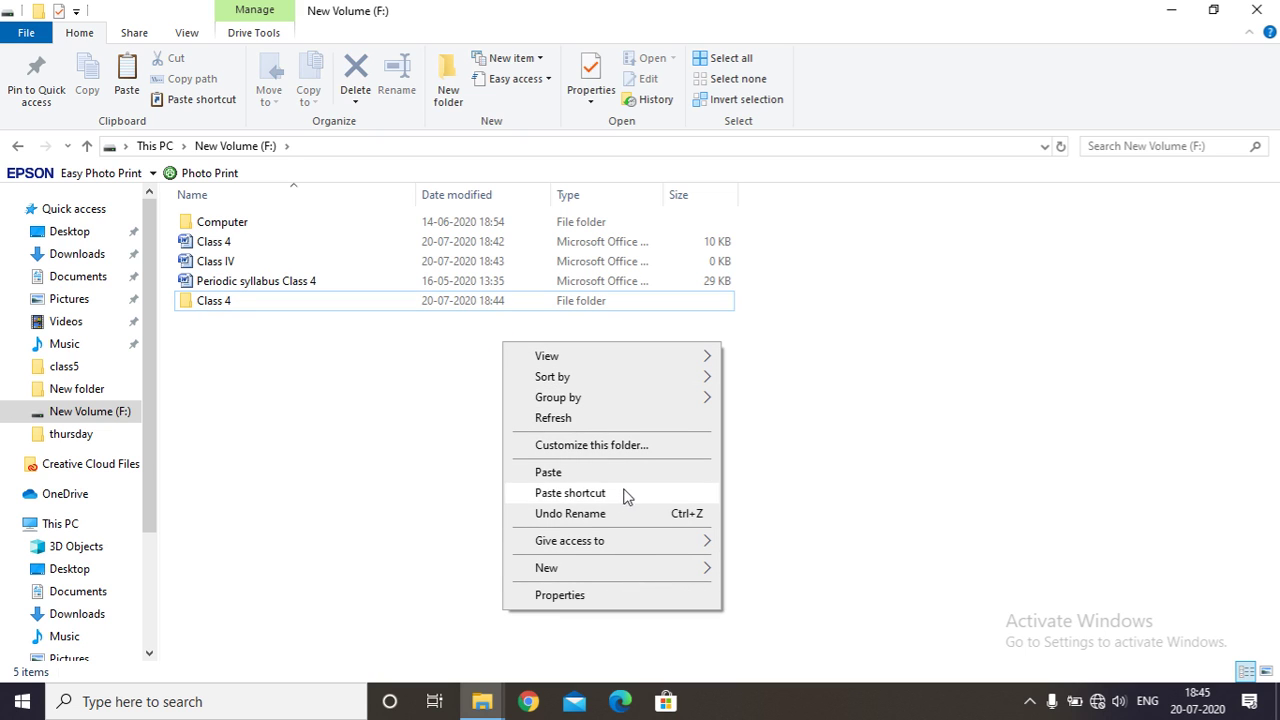
pyautogui.moveTo(613, 570)
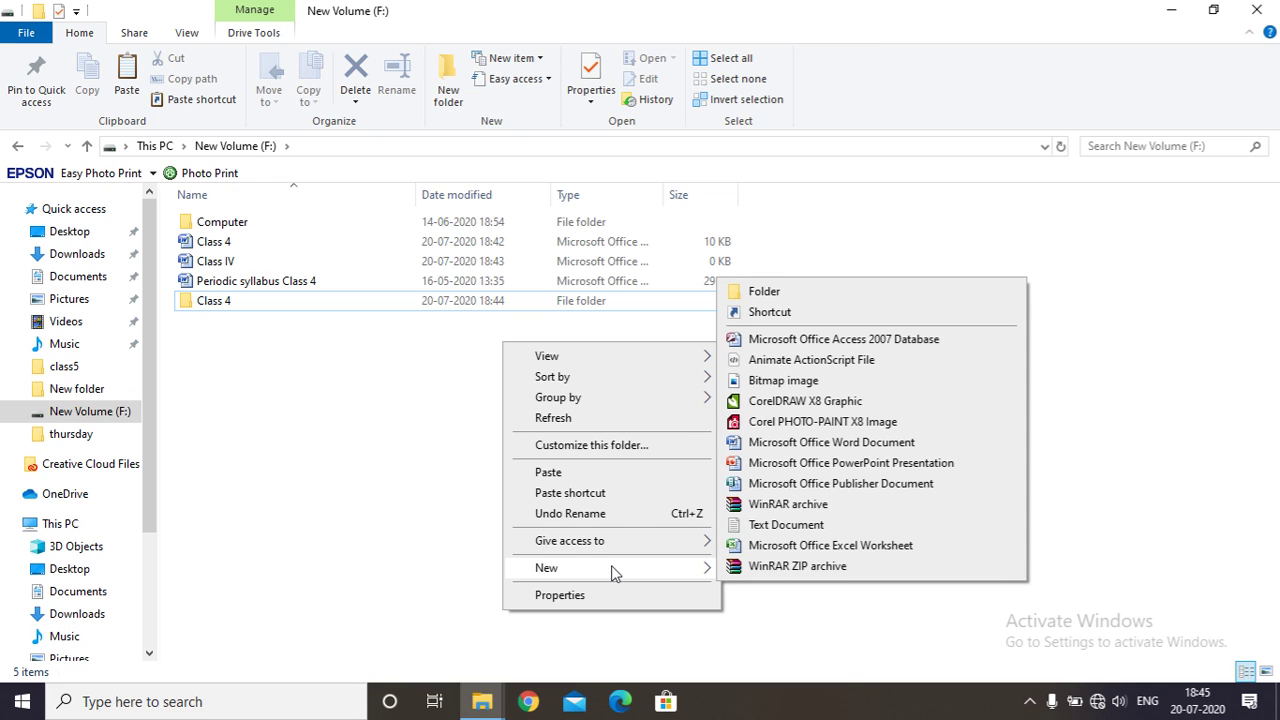
pyautogui.click(763, 292)
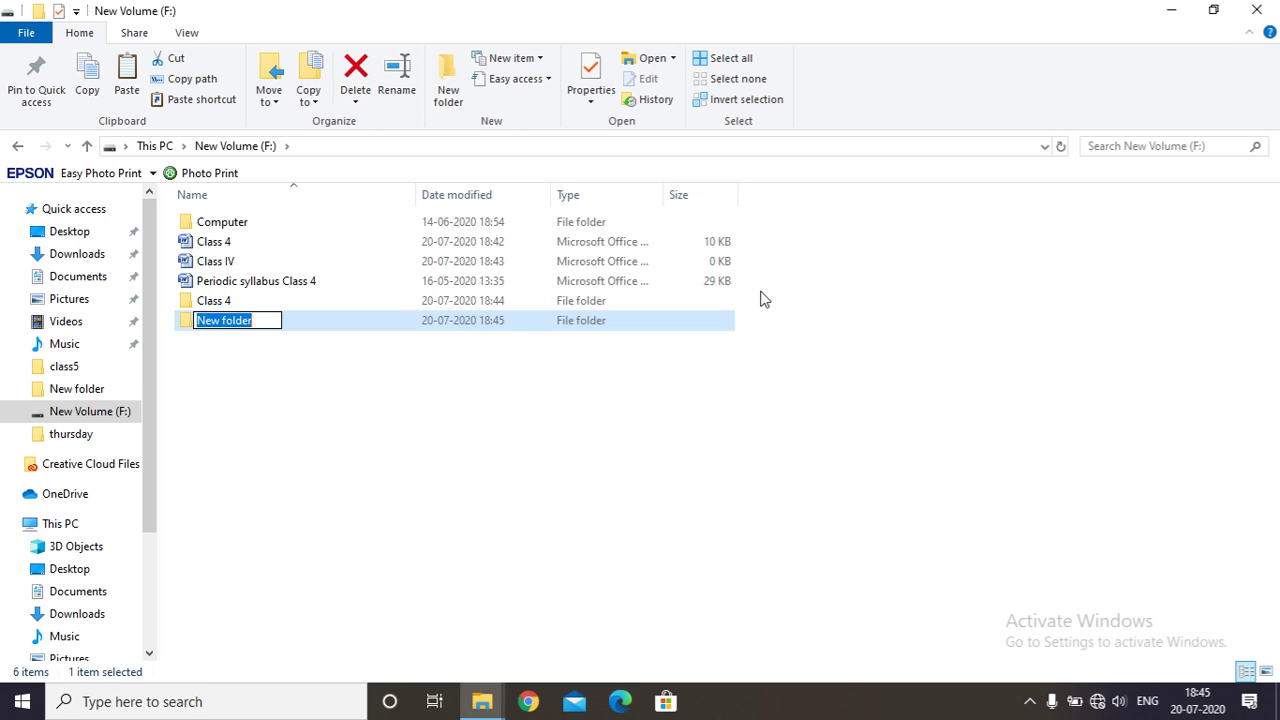
pyautogui.write('Class ')
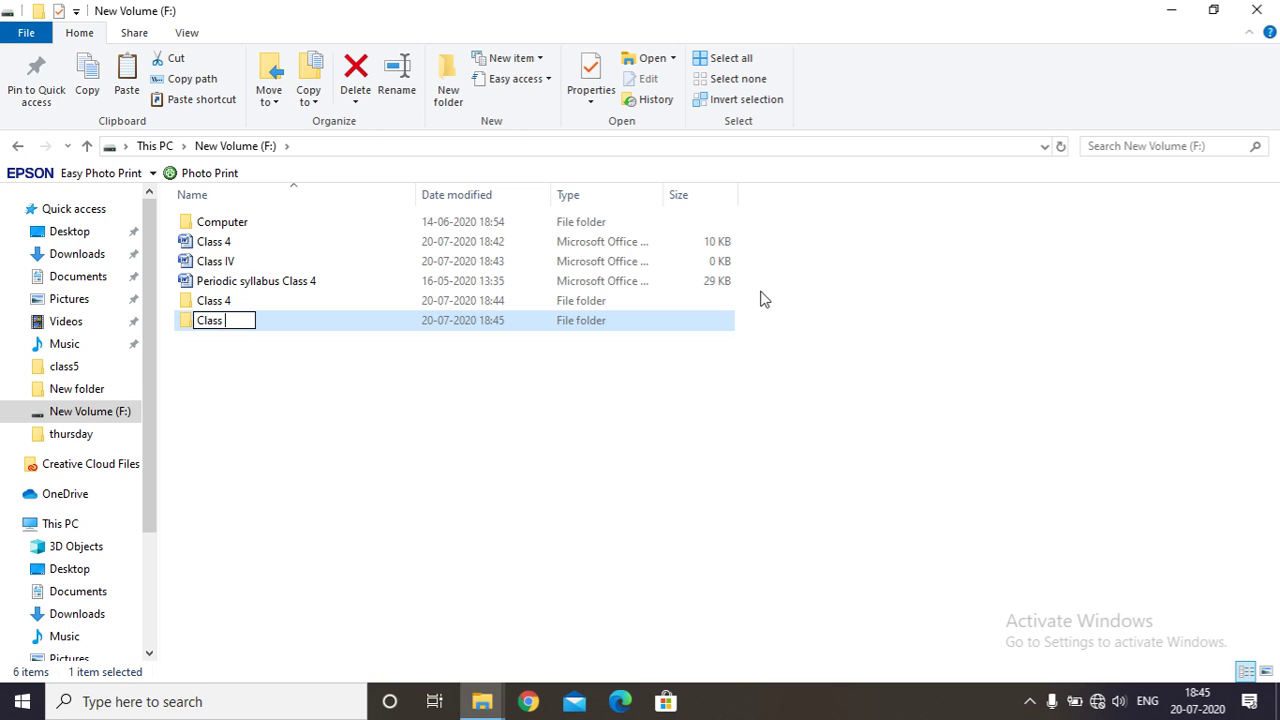
pyautogui.write('IV')
pyautogui.press('Return')
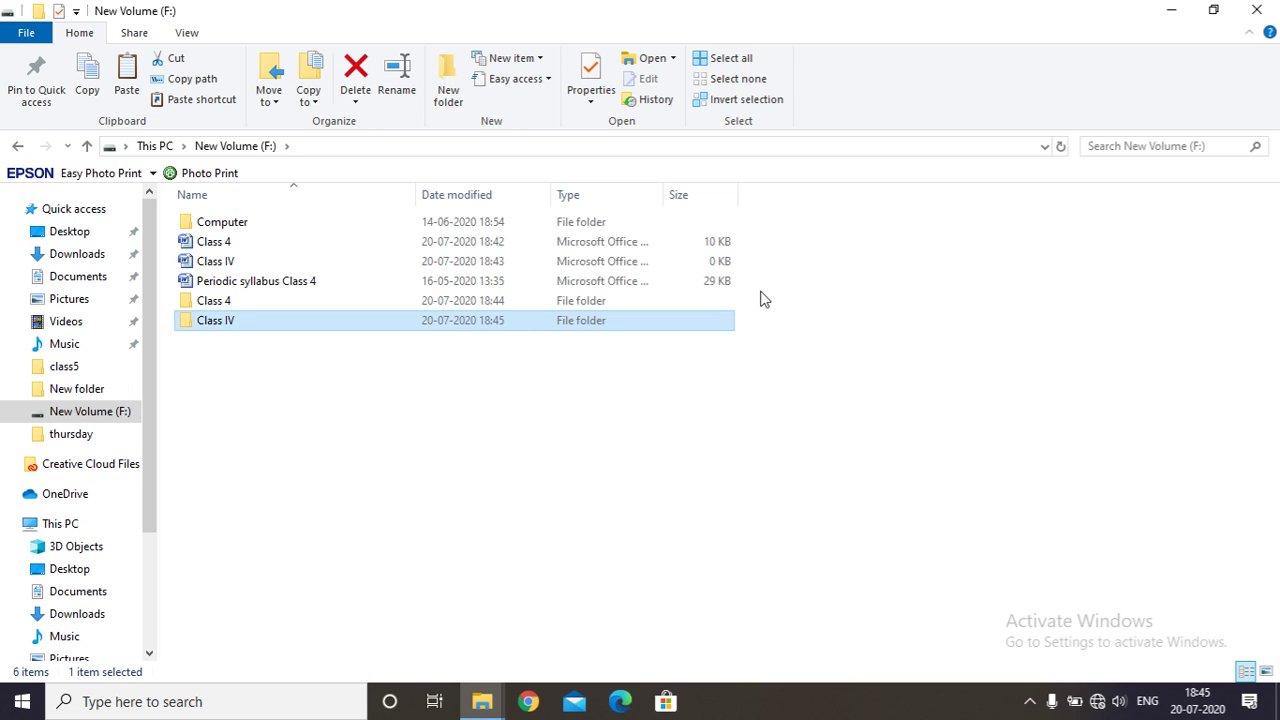
pyautogui.click(578, 398)
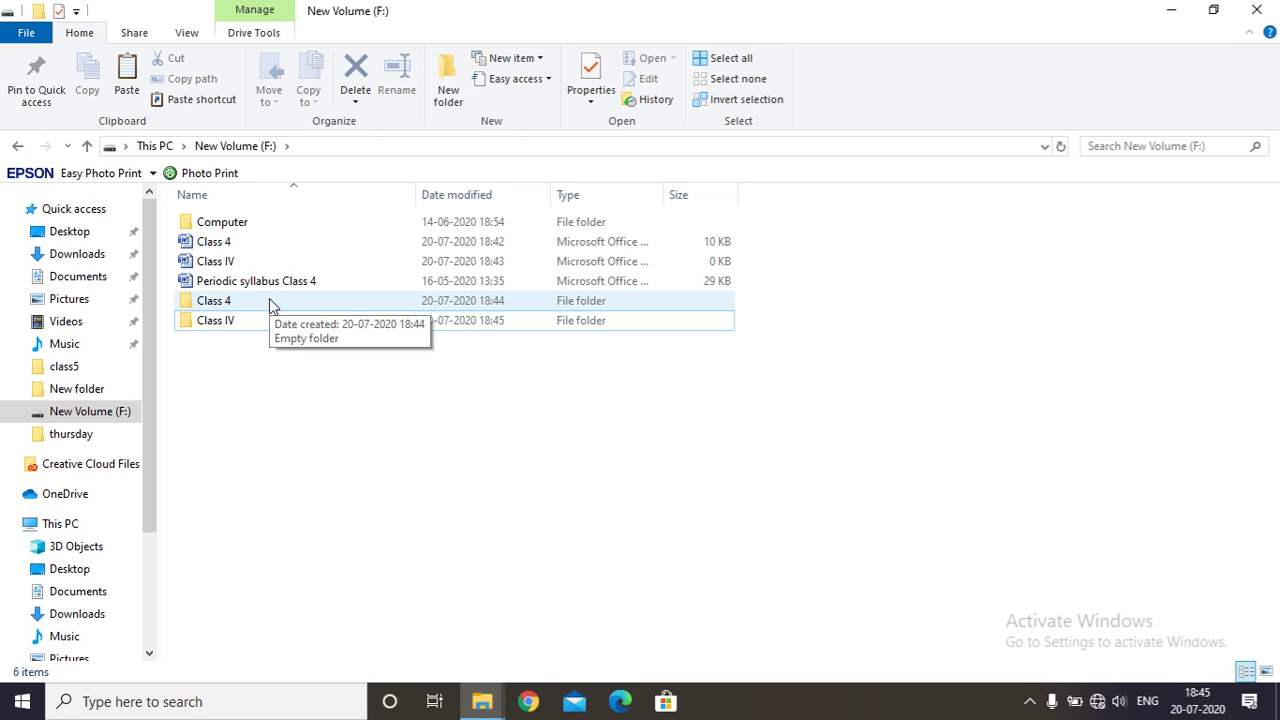
pyautogui.rightClick(283, 382)
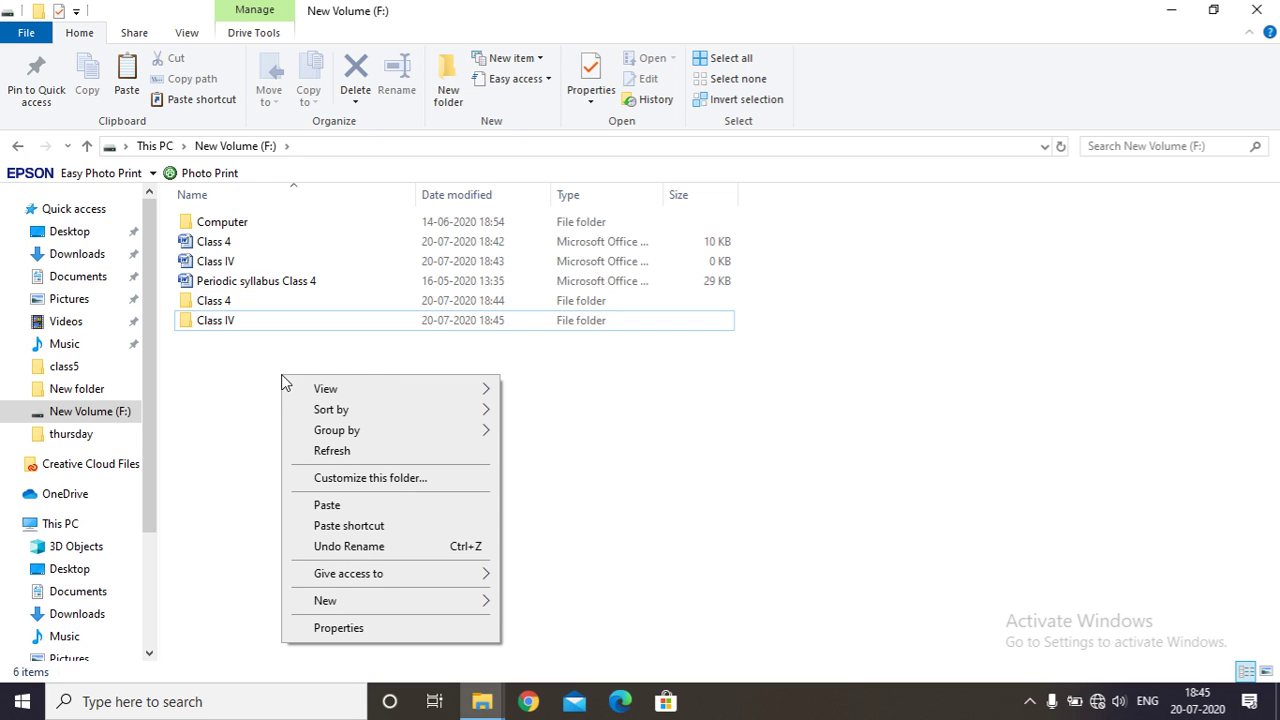
pyautogui.click(617, 530)
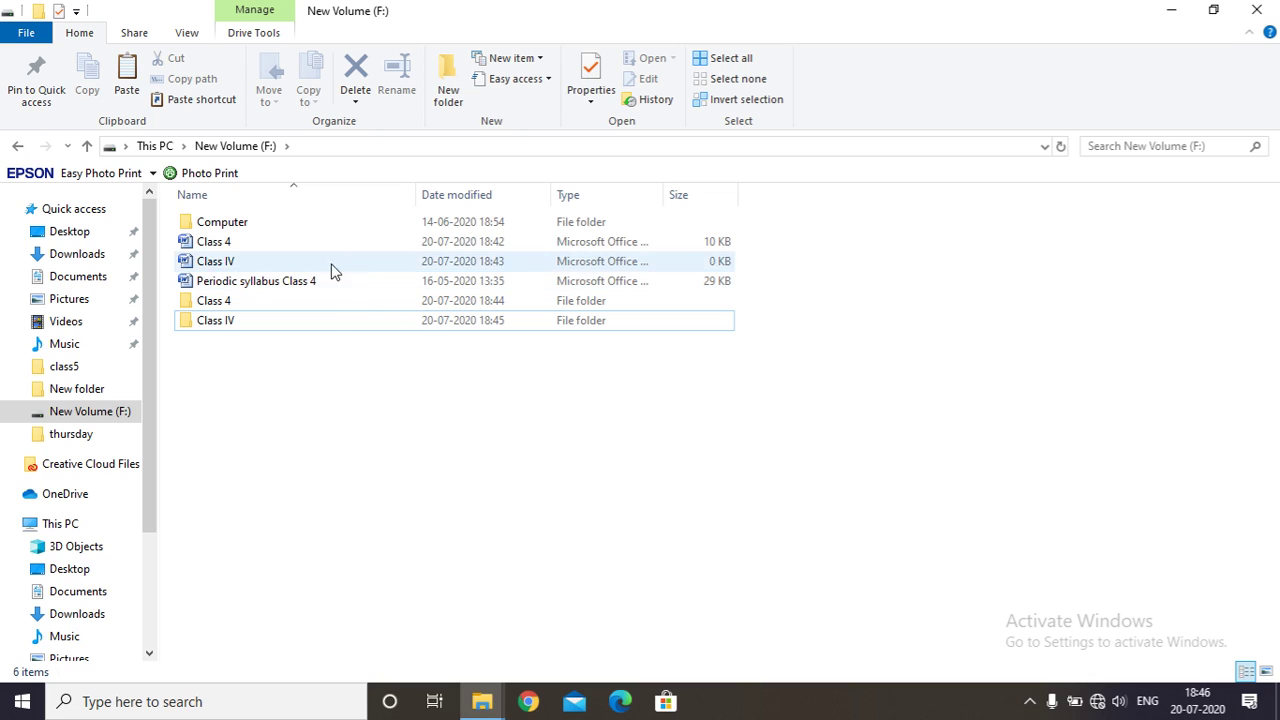
# Open the Class 4 folder to view its contents and return to New Volume (F:)
pyautogui.doubleClick(229, 302)
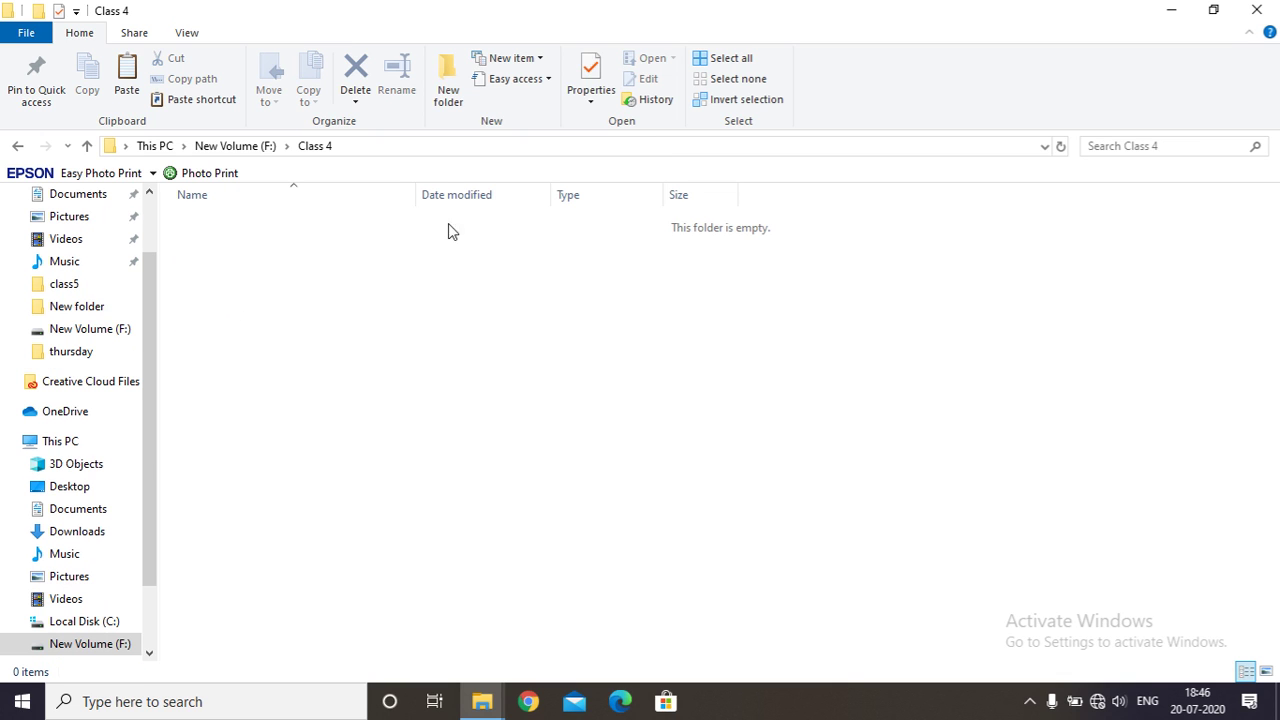
pyautogui.click(255, 148)
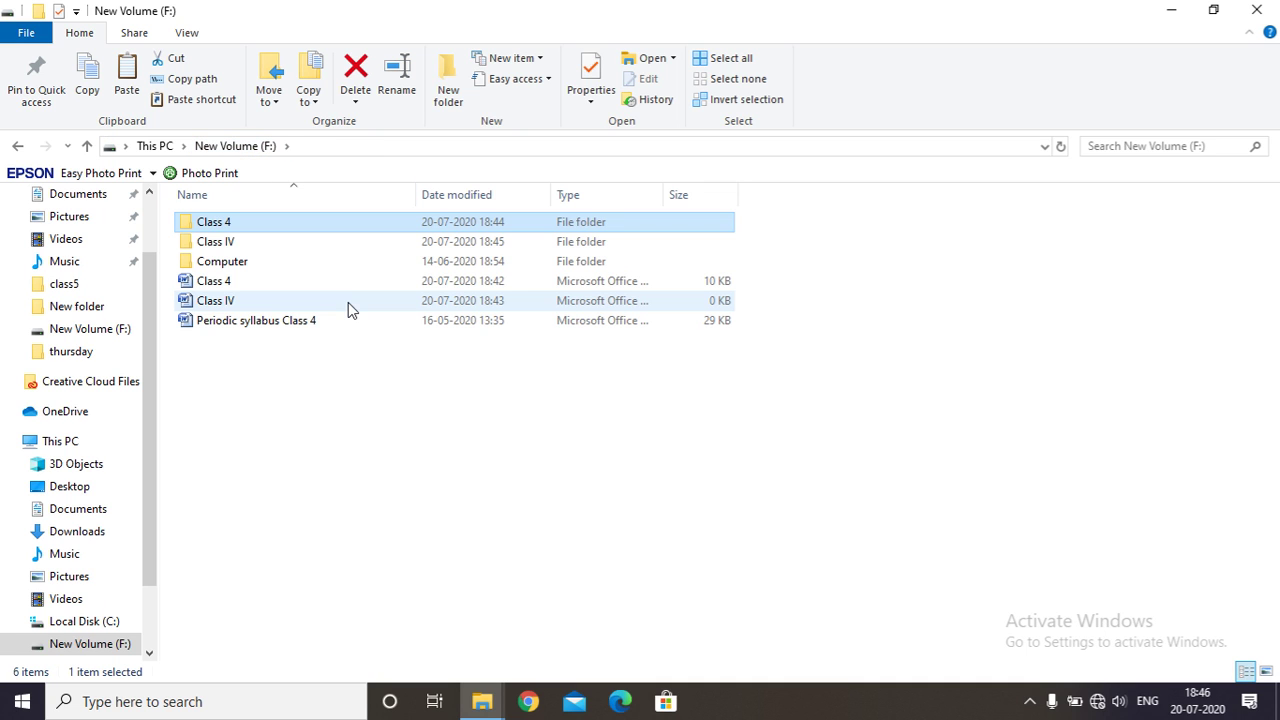
# Open the Class 4 Word document to view its contents, close it and clear the file selection
pyautogui.click(238, 285)
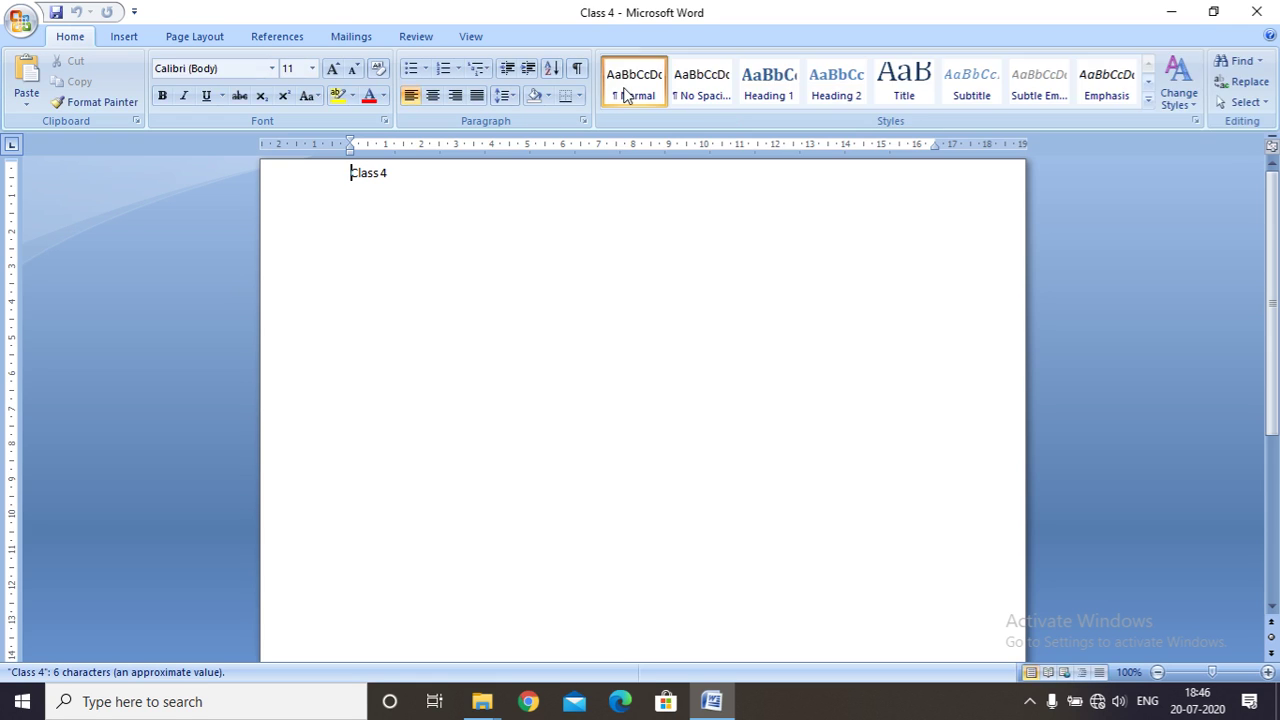
pyautogui.click(1258, 12)
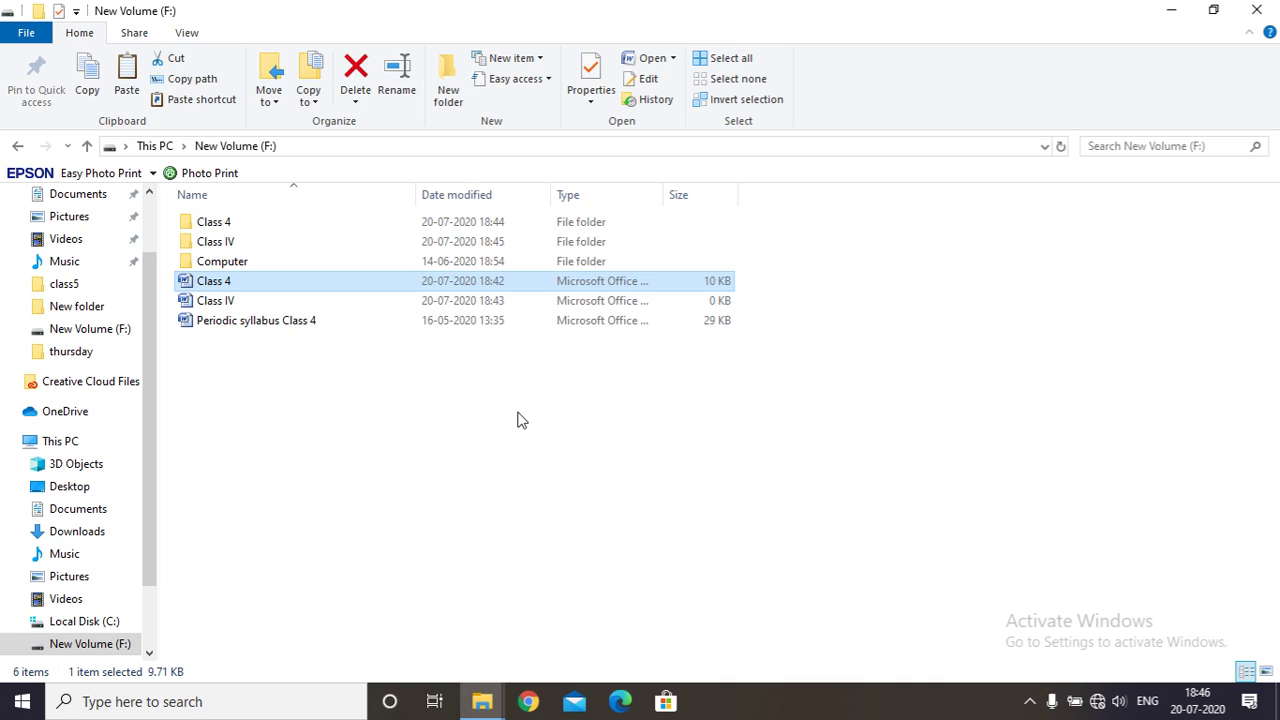
pyautogui.click(517, 420)
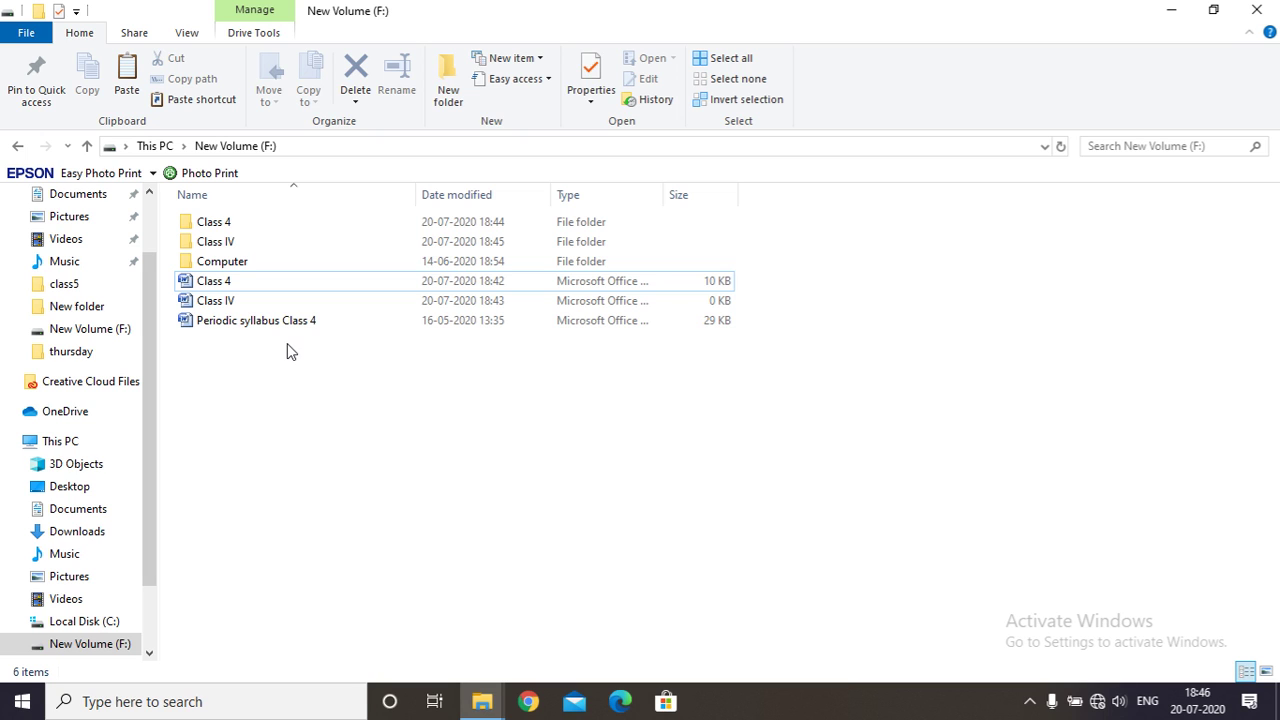
# Rename the Class 4 Word document in New Volume (F:) as Class 5
pyautogui.click(202, 286)
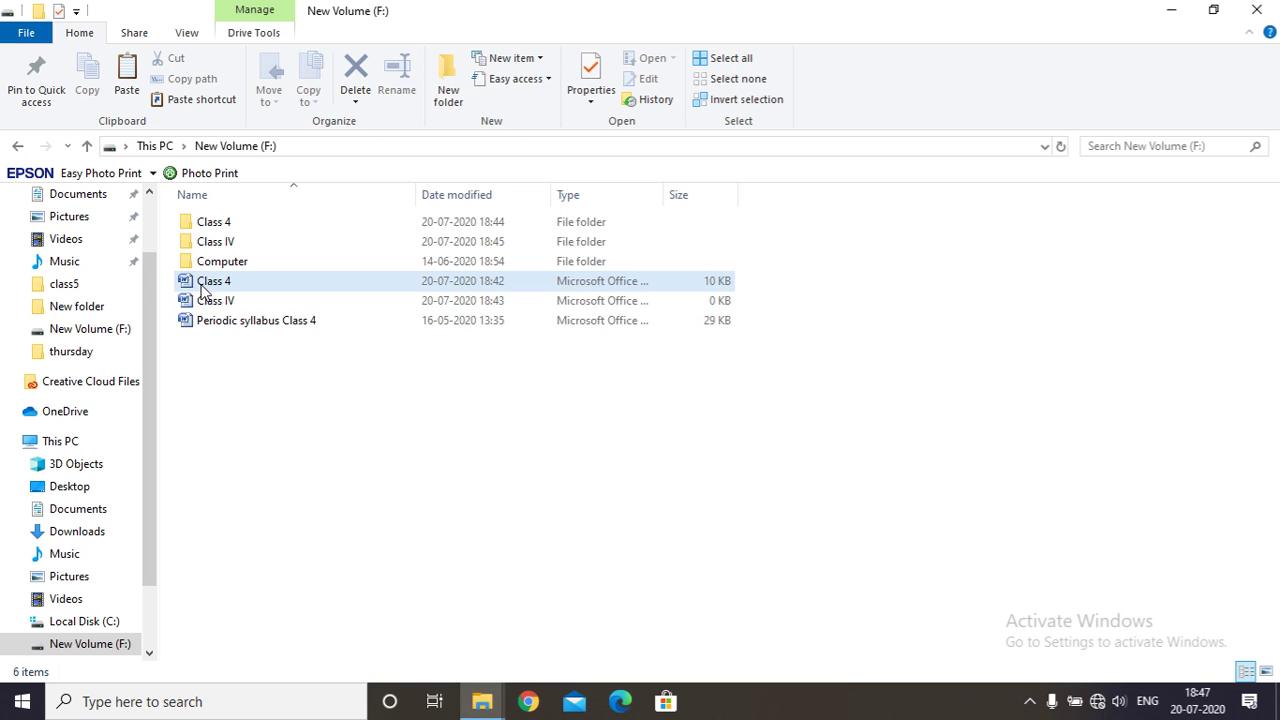
pyautogui.click(202, 287)
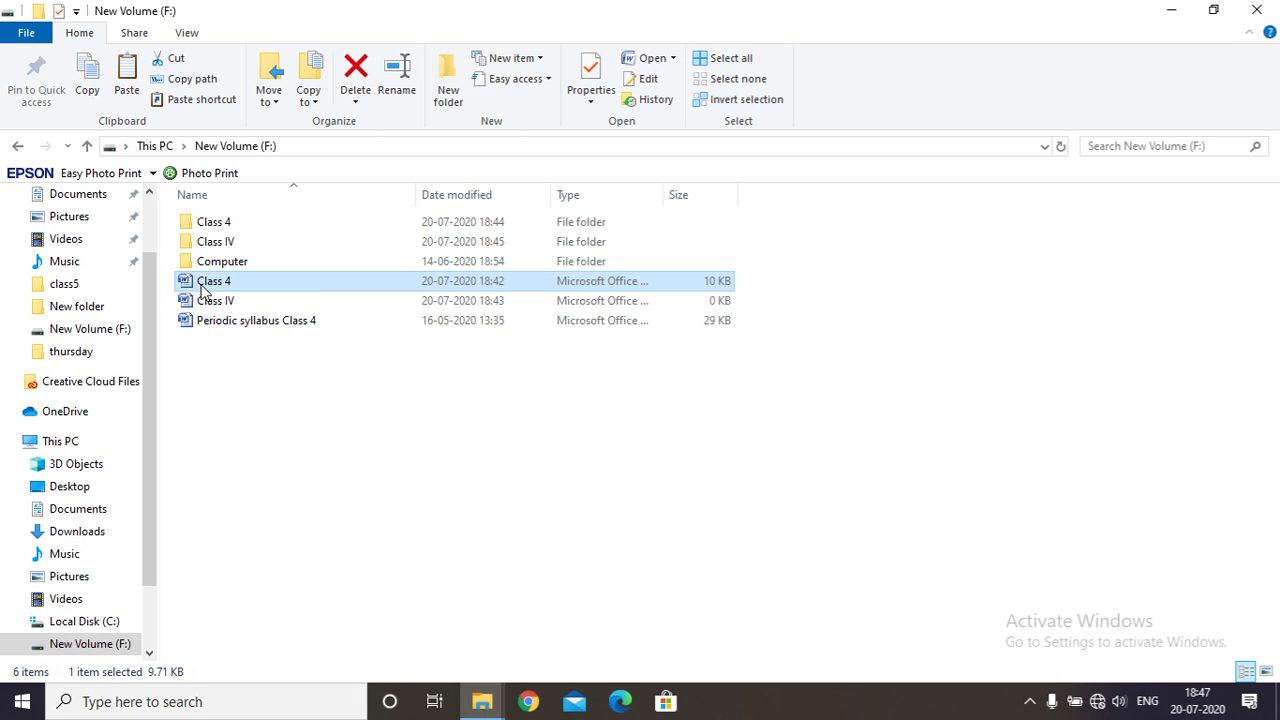
pyautogui.click(398, 97)
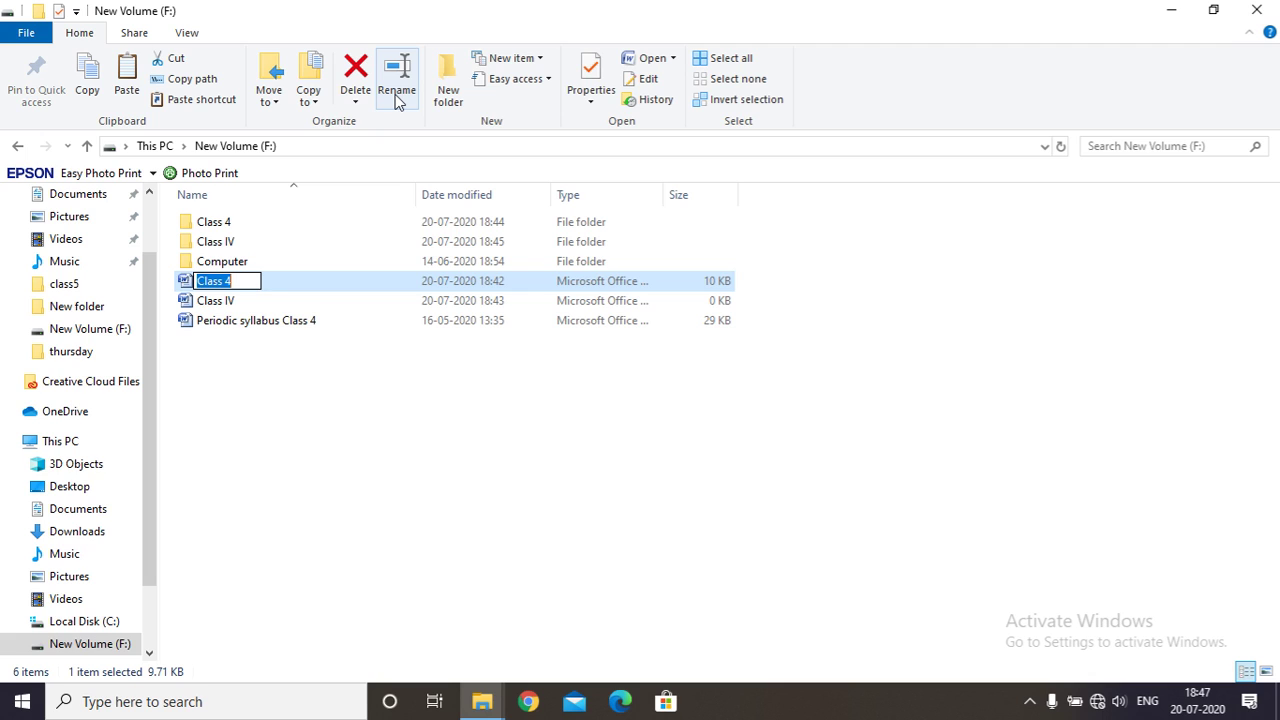
pyautogui.write('C')
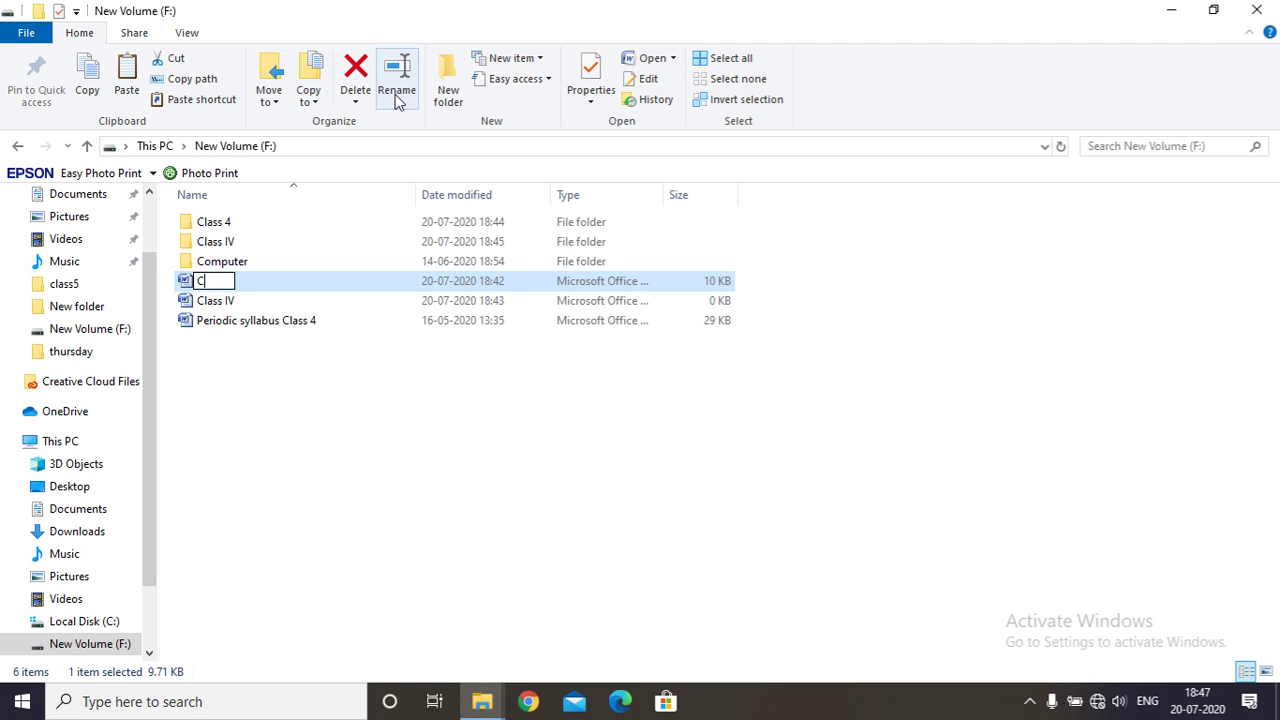
pyautogui.write('lass 5')
pyautogui.press('Return')
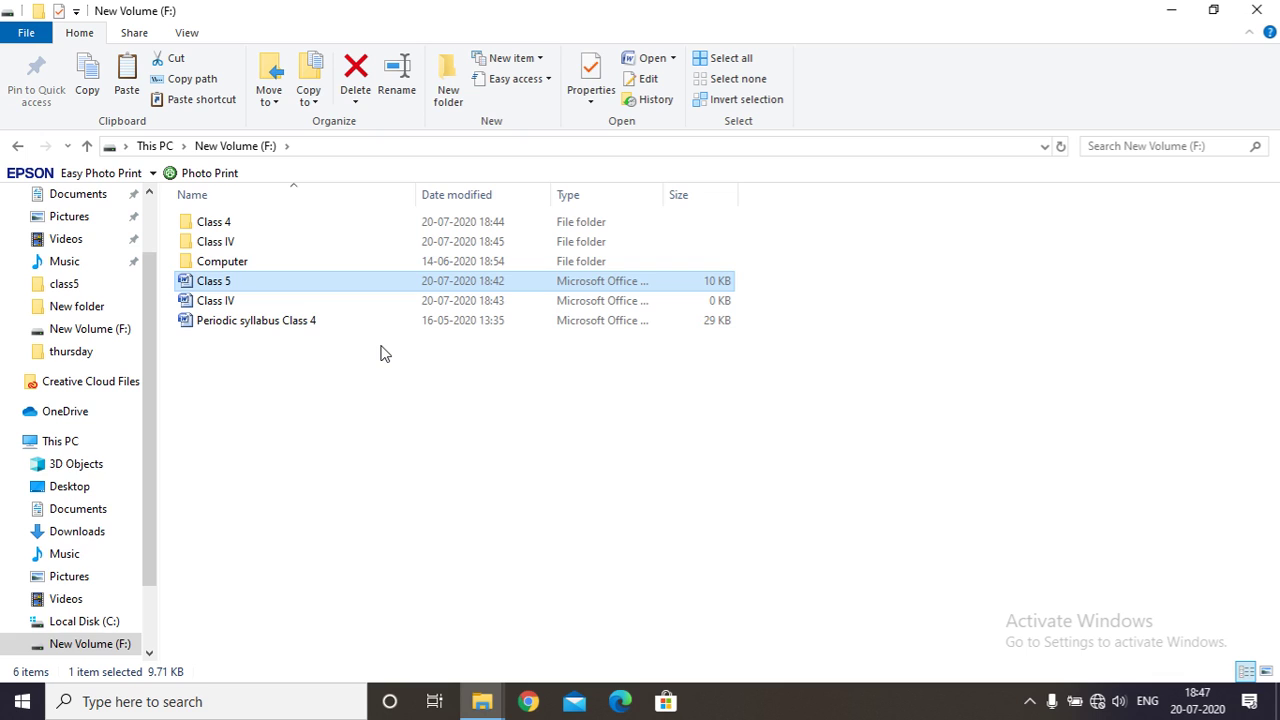
pyautogui.click(241, 264)
pyautogui.click(398, 72)
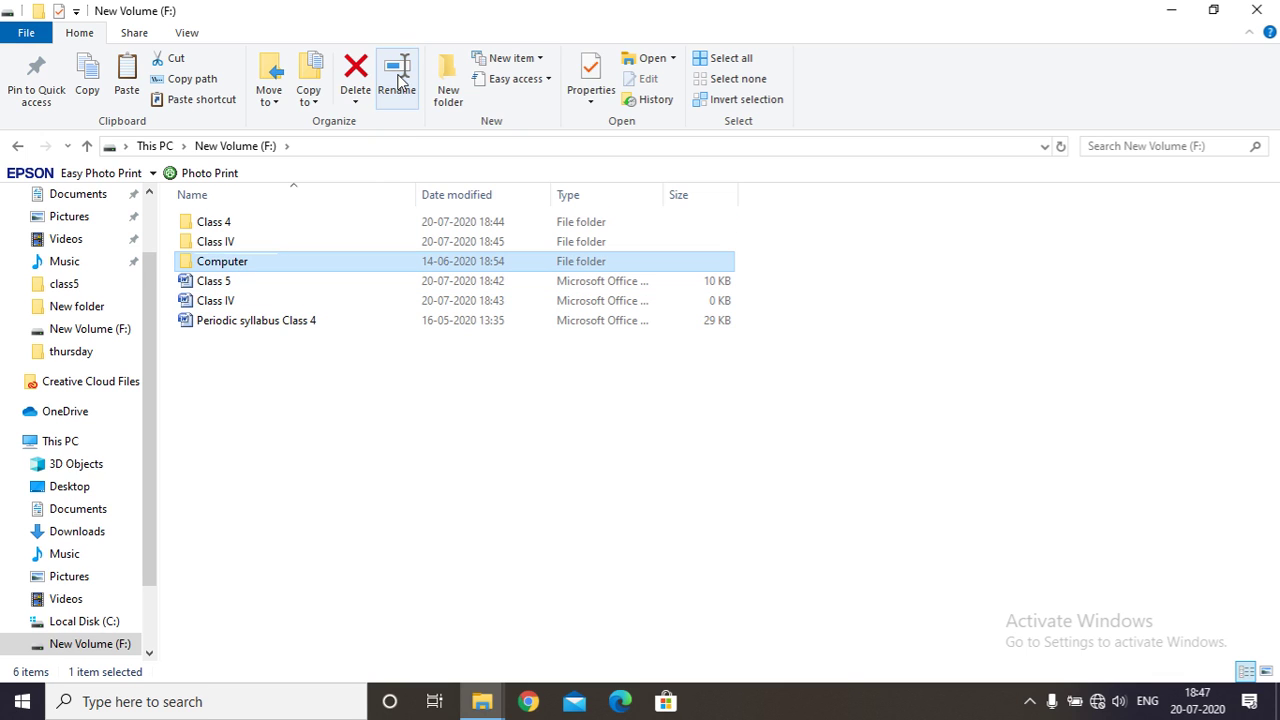
pyautogui.click(320, 442)
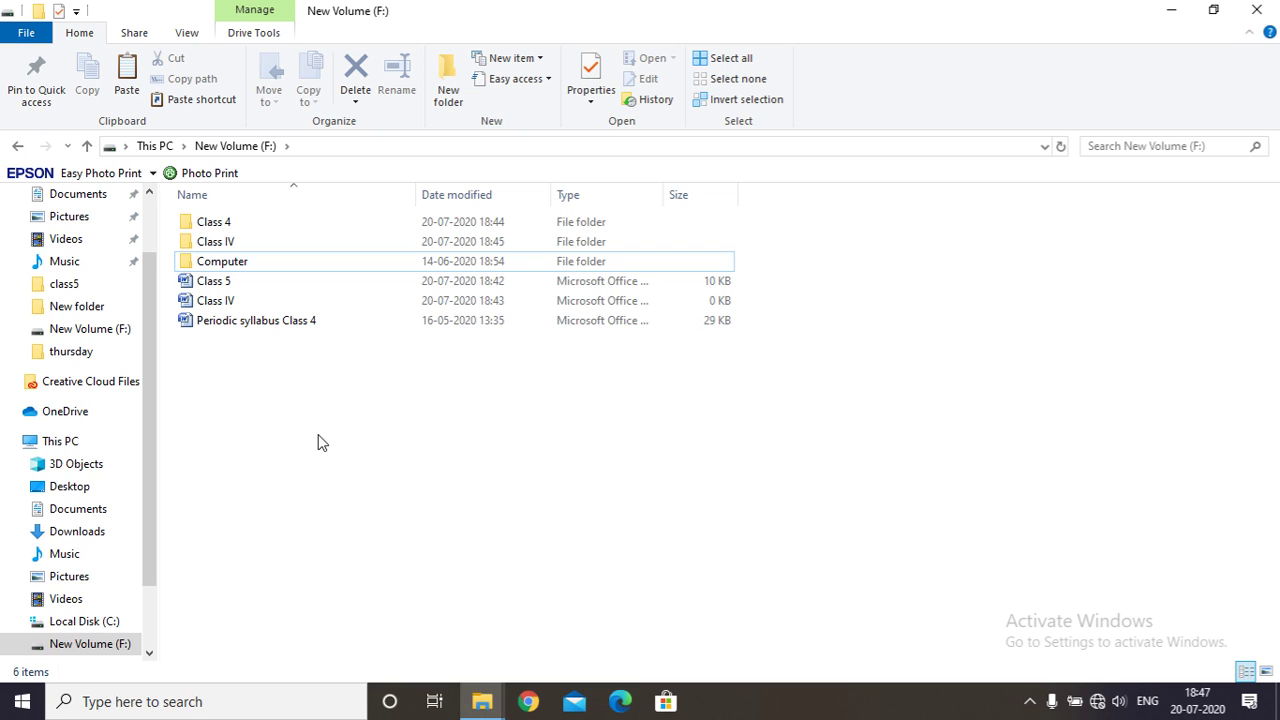
# Delete the Class IV Word document and the Computer folder from New Volume (F:)
pyautogui.click(213, 303)
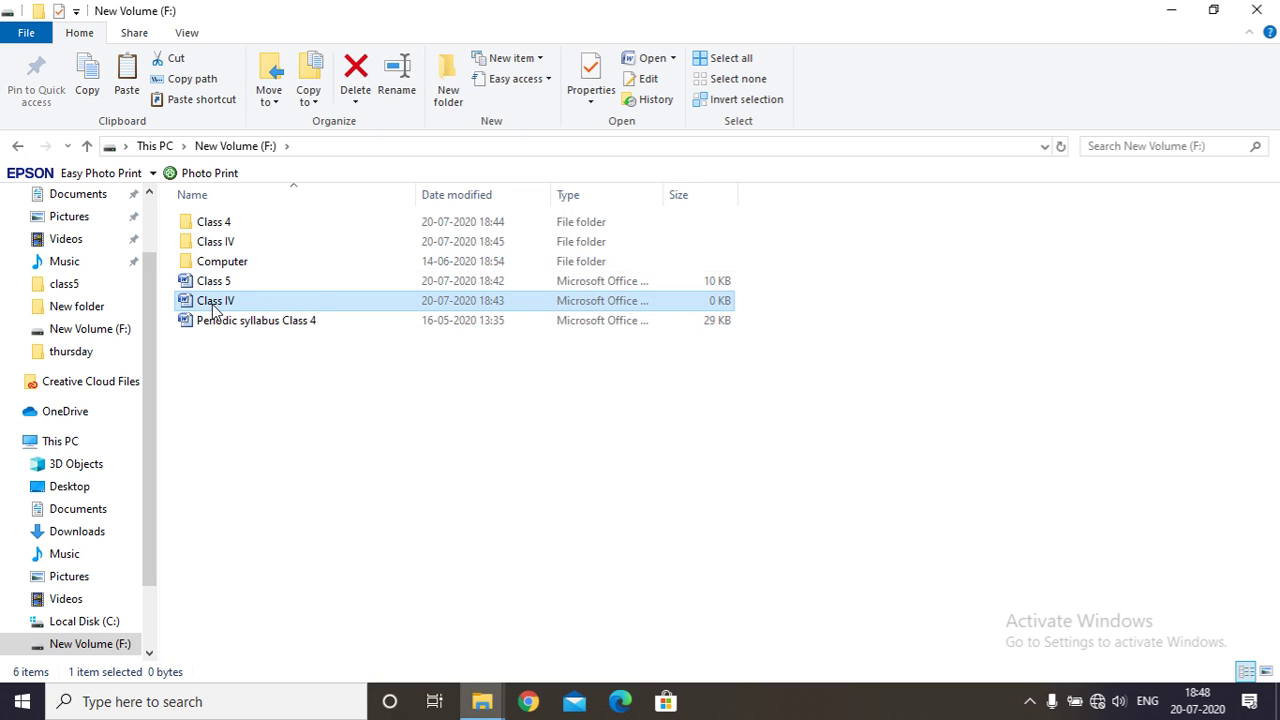
pyautogui.click(355, 72)
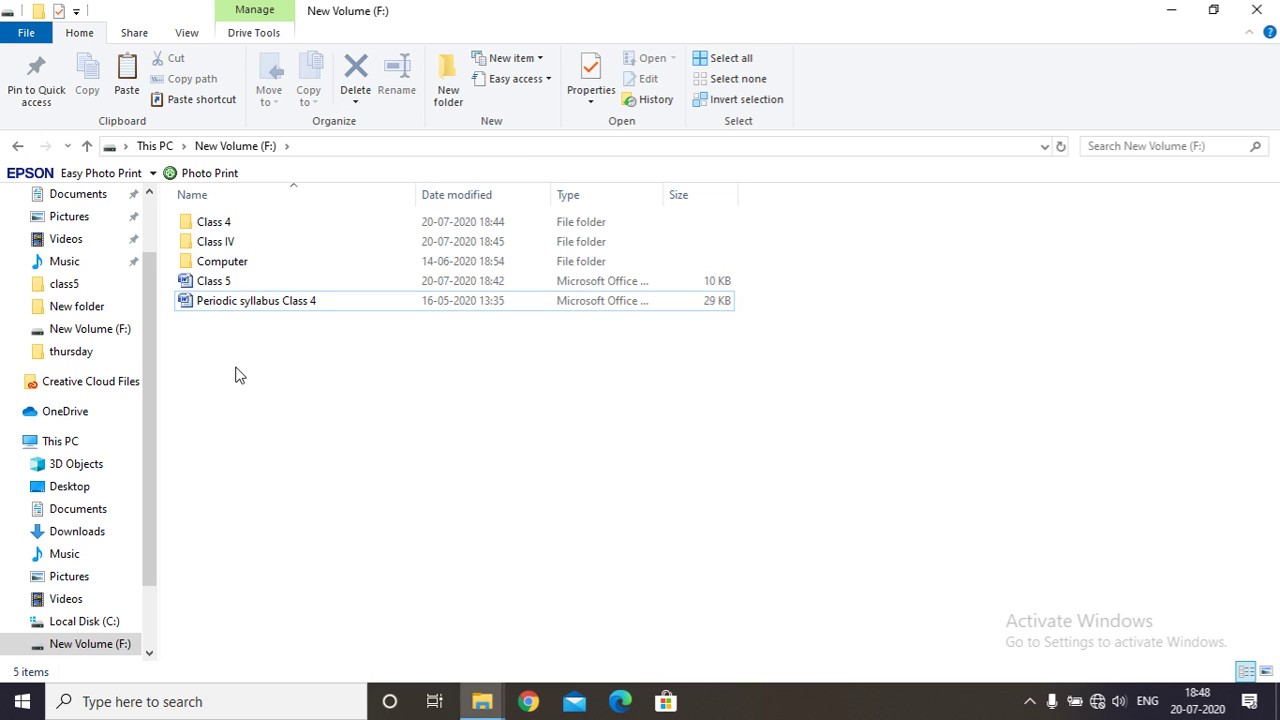
pyautogui.click(219, 267)
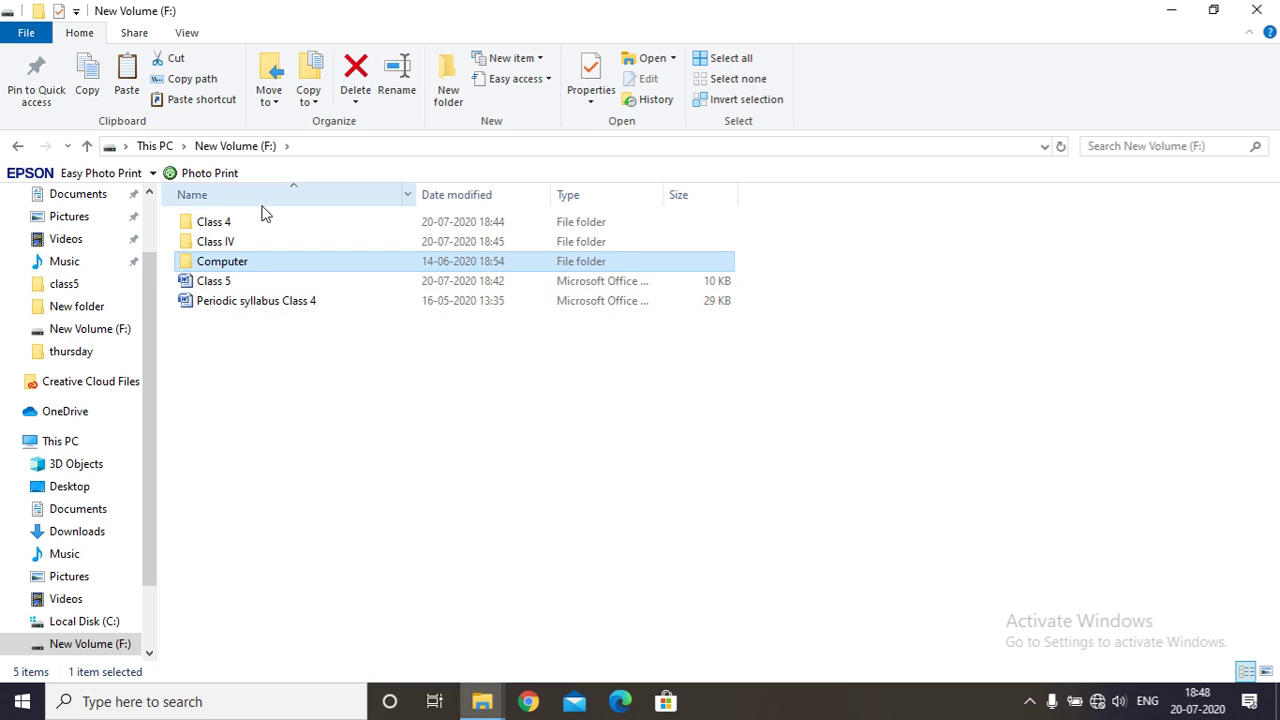
pyautogui.click(355, 72)
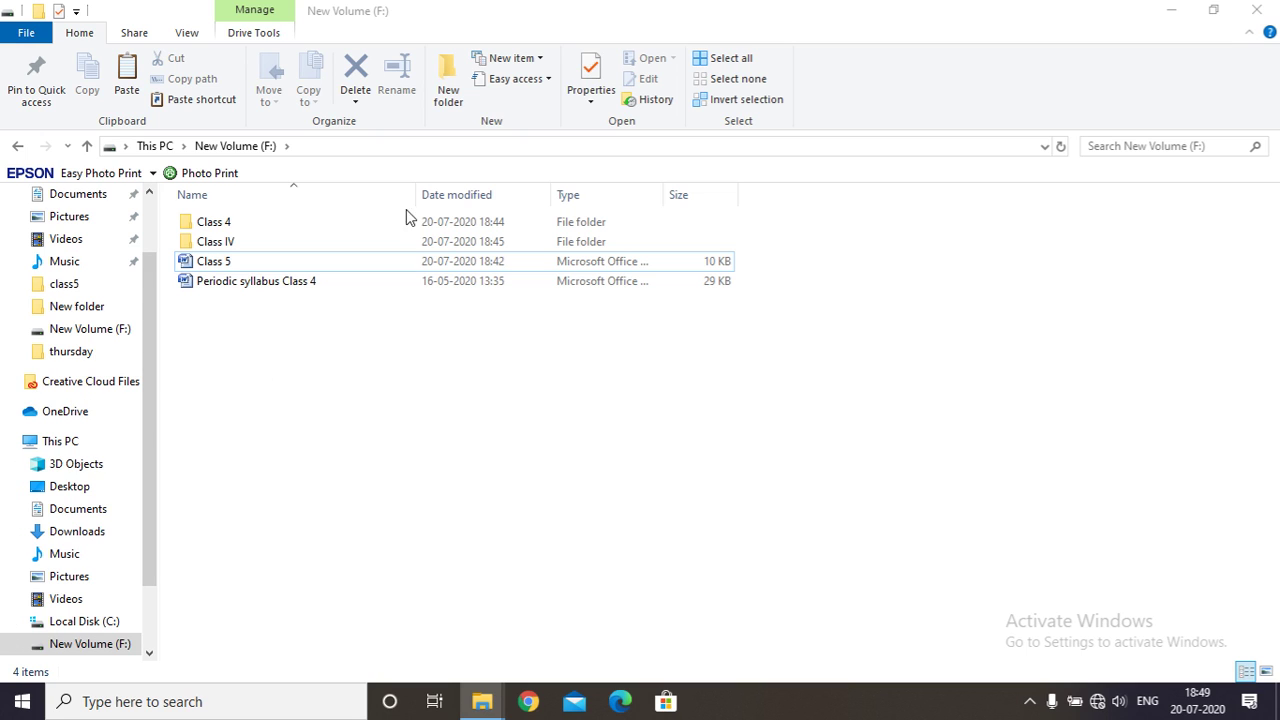
# Open the Recycle Bin from the desktop in a maximized window and restore the deleted Computer folder
pyautogui.click(1172, 10)
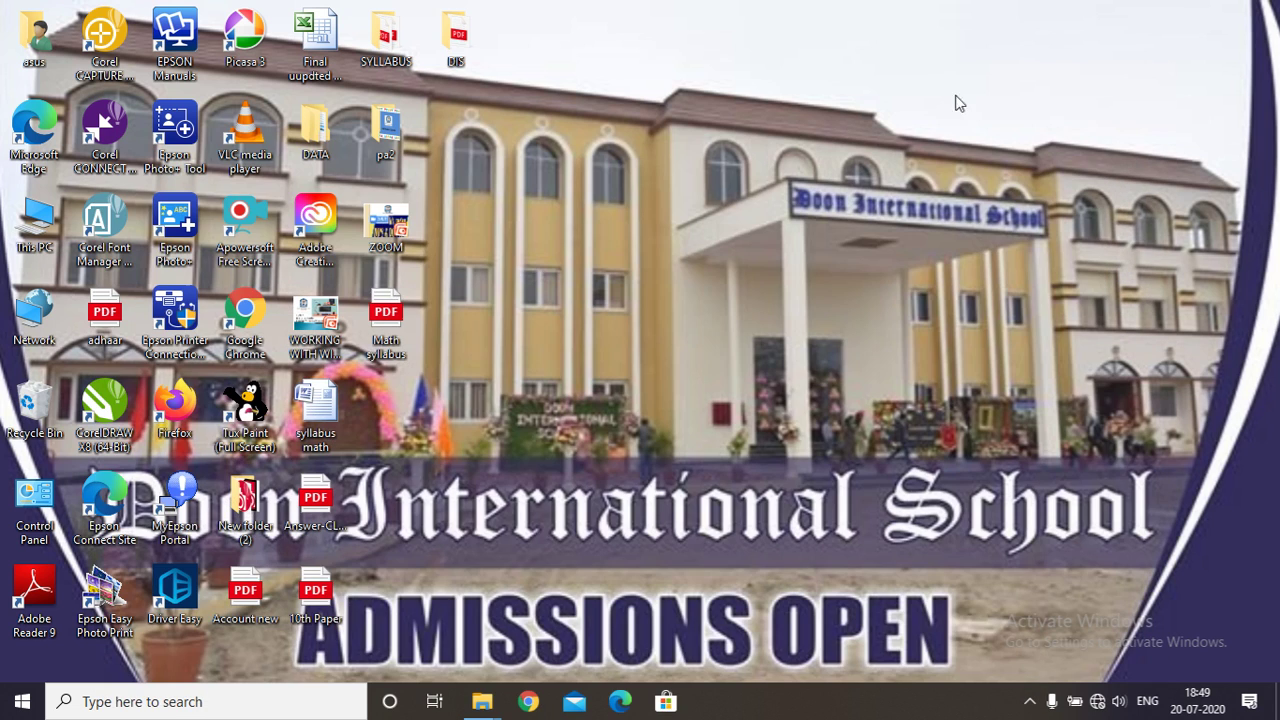
pyautogui.doubleClick(35, 405)
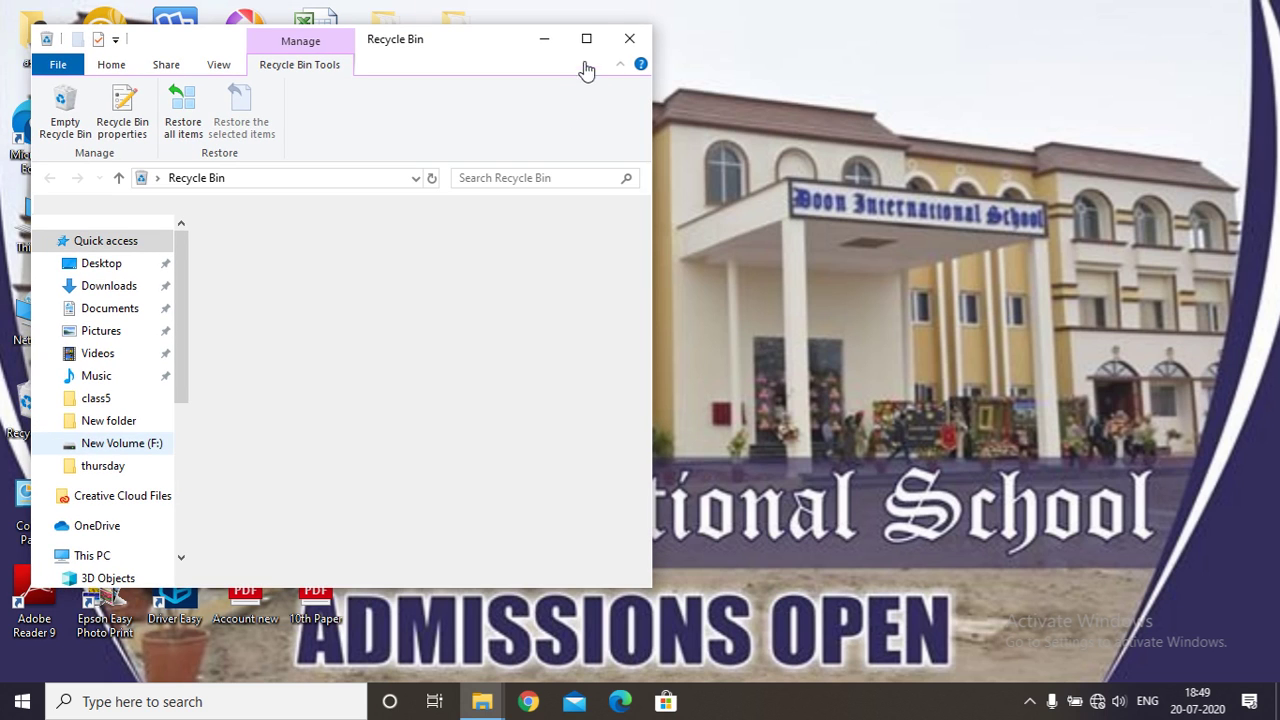
pyautogui.click(586, 38)
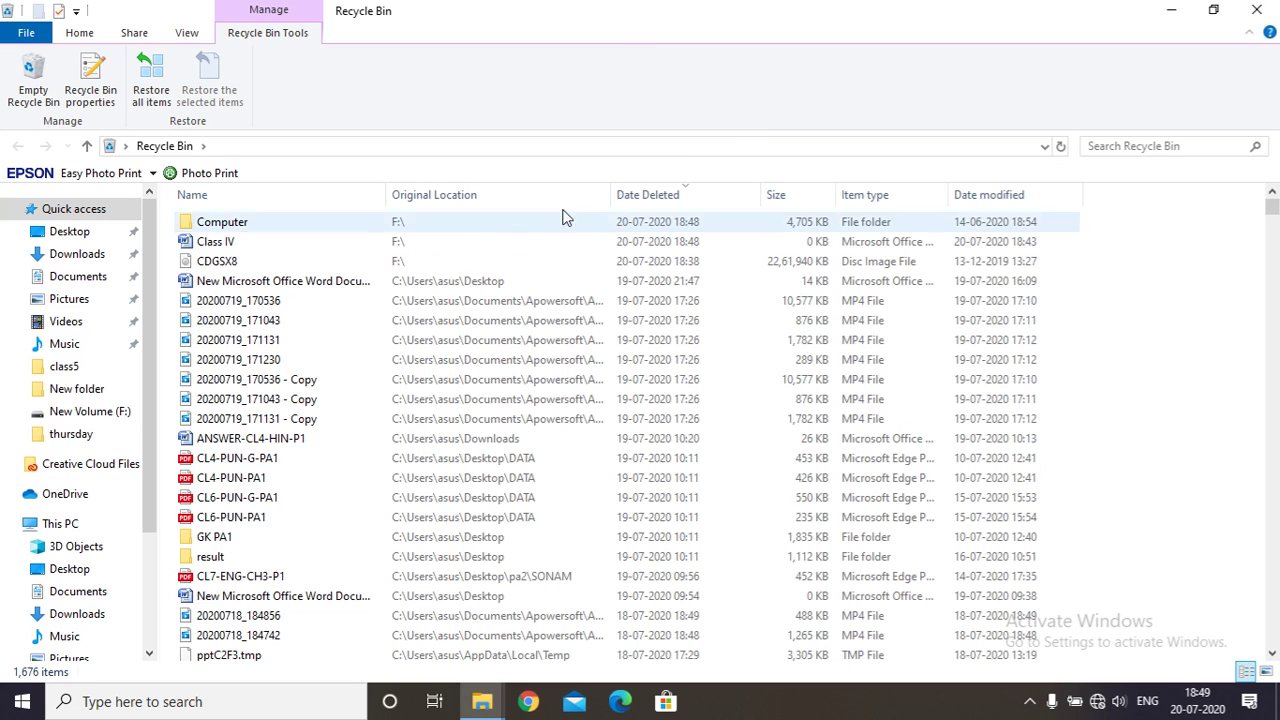
pyautogui.click(237, 229)
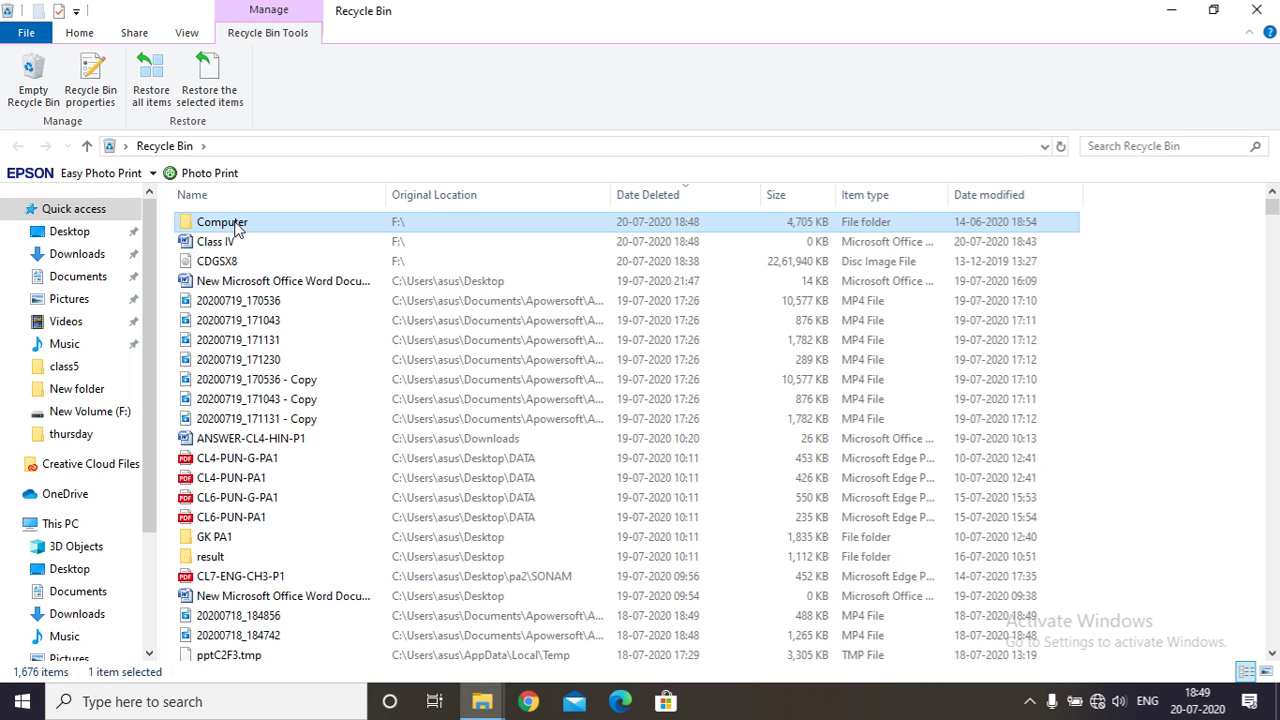
pyautogui.click(222, 90)
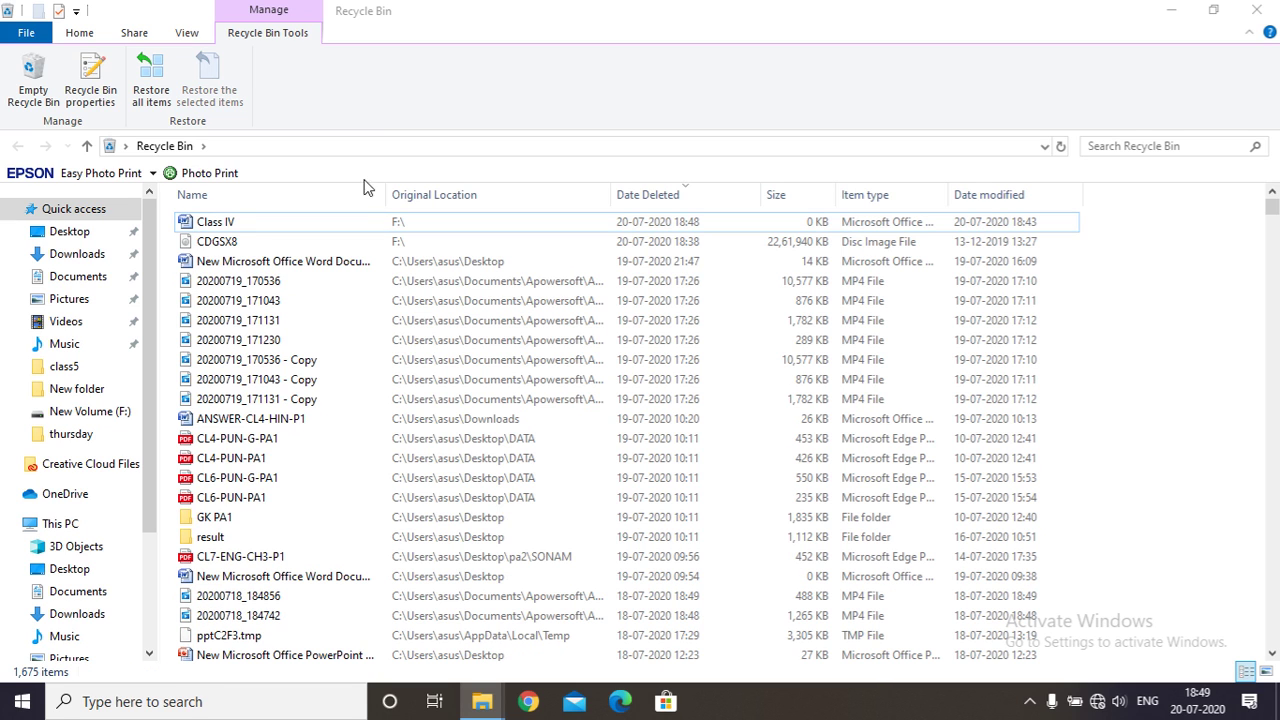
# Restore the deleted Class IV Word document from the Recycle Bin and return to New Volume (F:)
pyautogui.rightClick(251, 228)
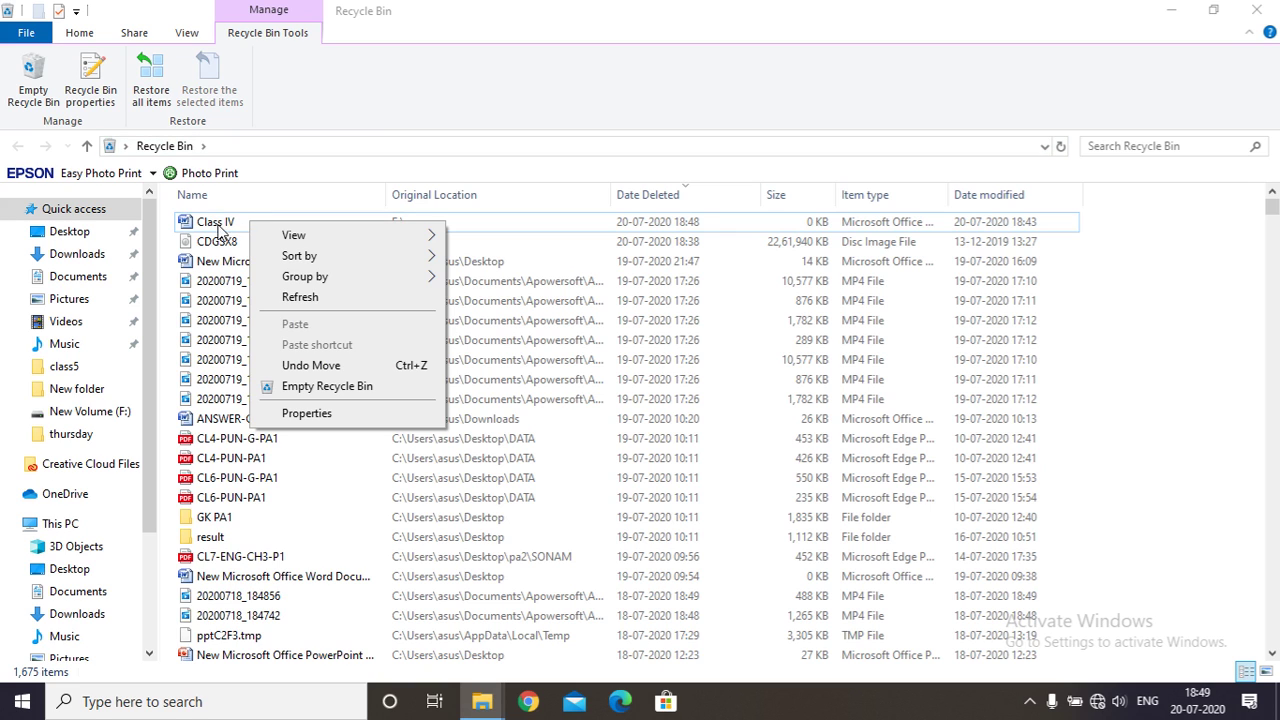
pyautogui.click(214, 230)
pyautogui.rightClick(214, 230)
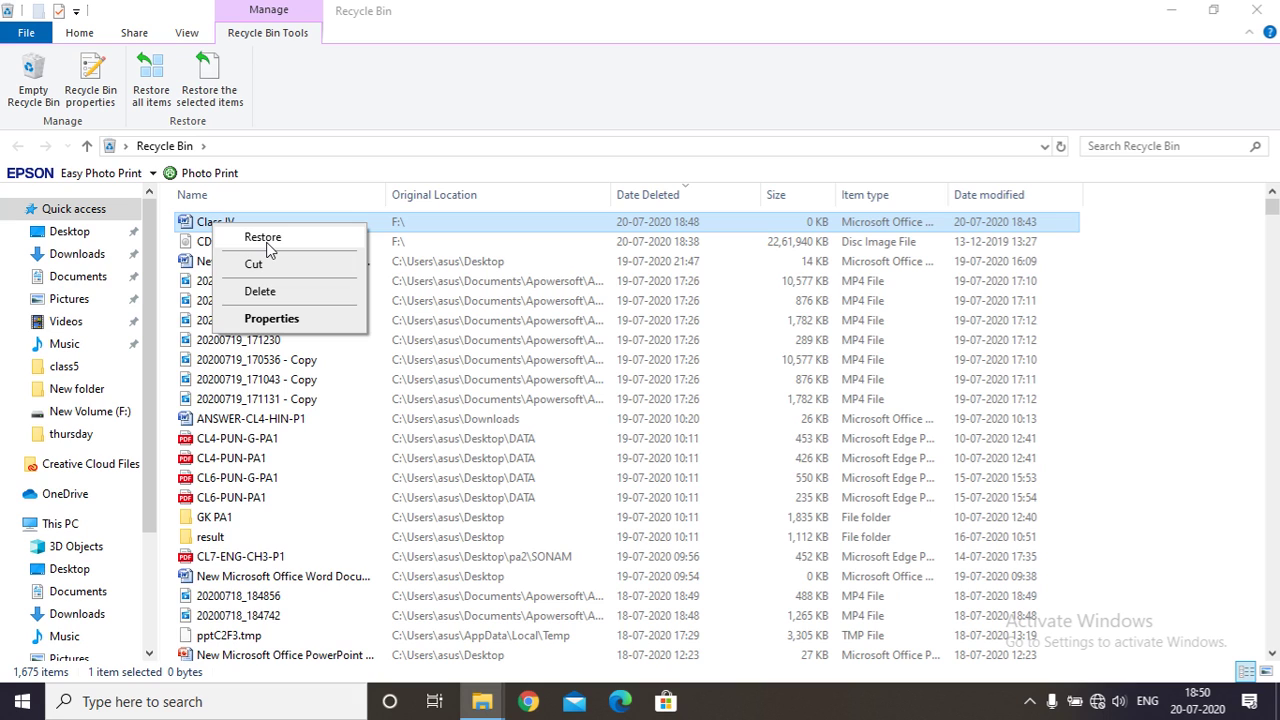
pyautogui.click(265, 240)
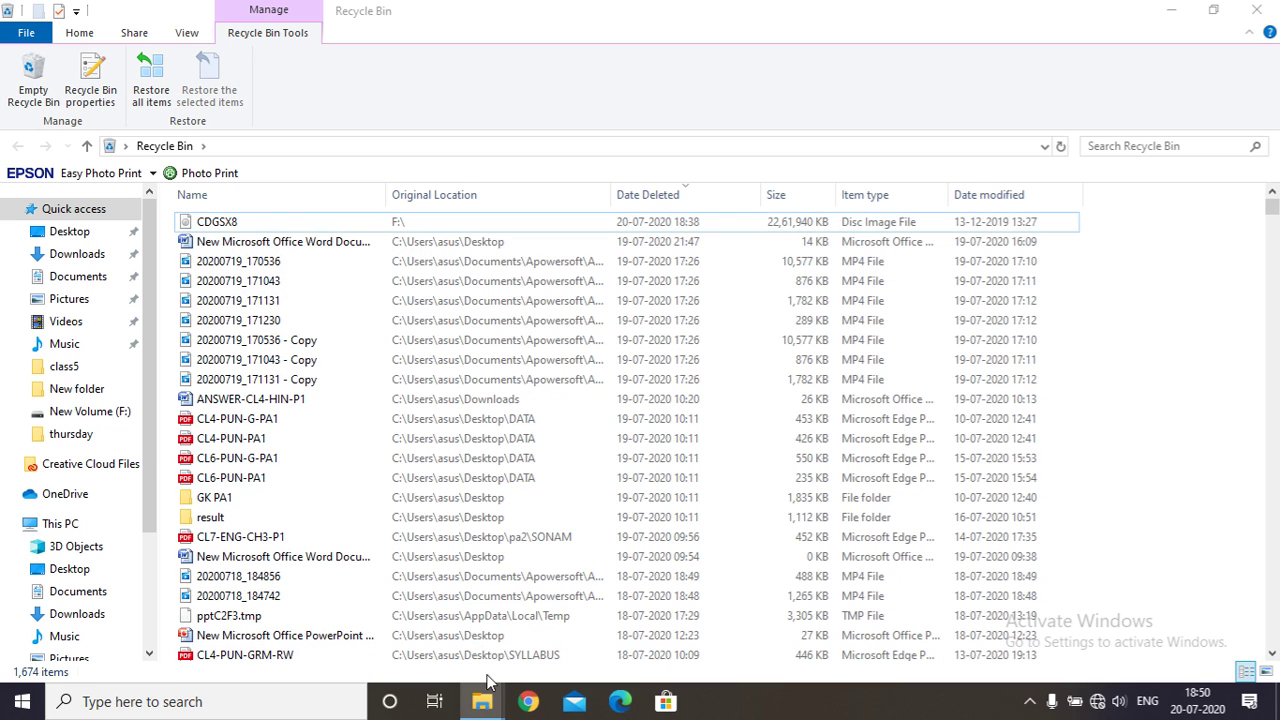
pyautogui.click(110, 414)
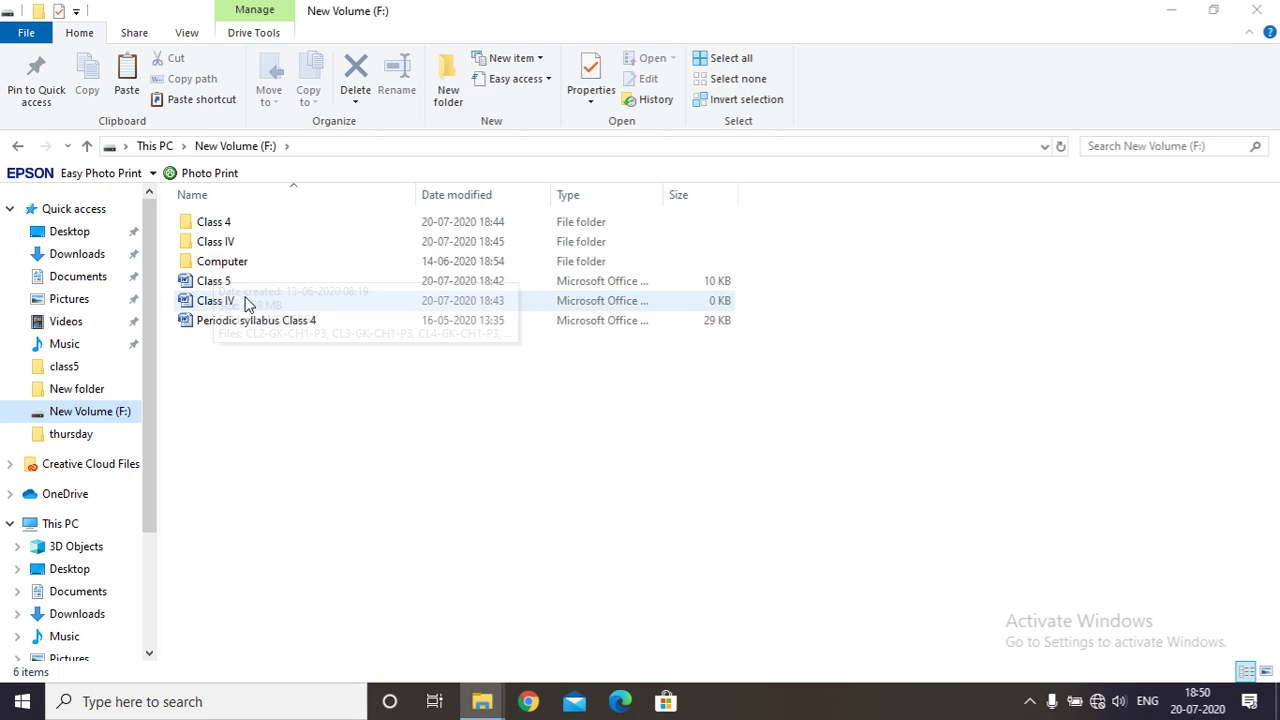
# Copy the Class IV Word document from New Volume (F:) and paste it into the Computer folder
pyautogui.click(230, 306)
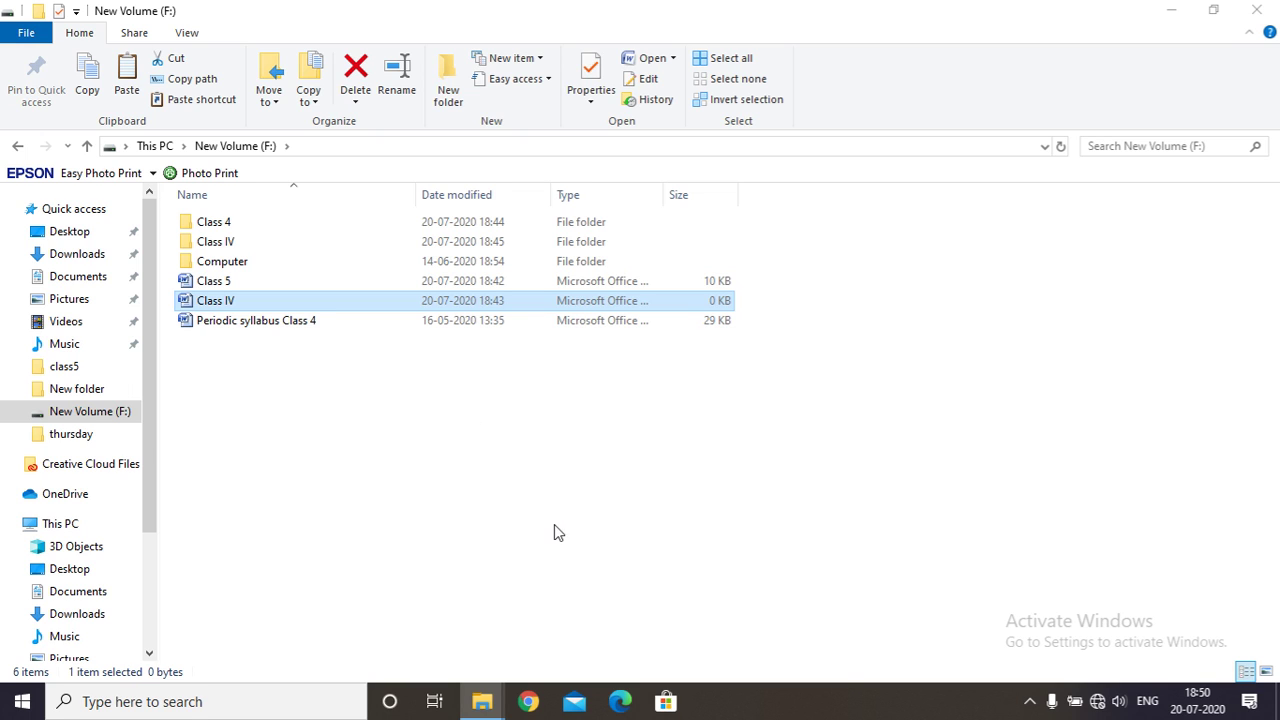
pyautogui.moveTo(487, 710)
pyautogui.click(224, 308)
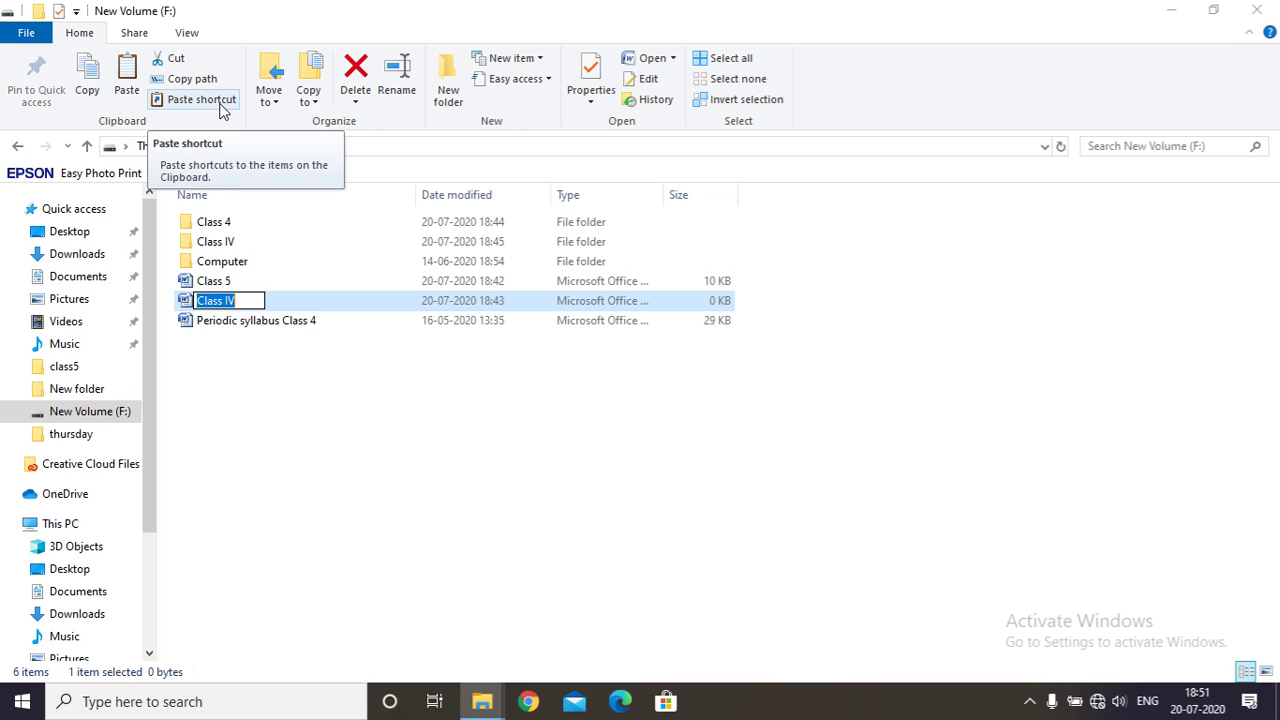
pyautogui.click(97, 82)
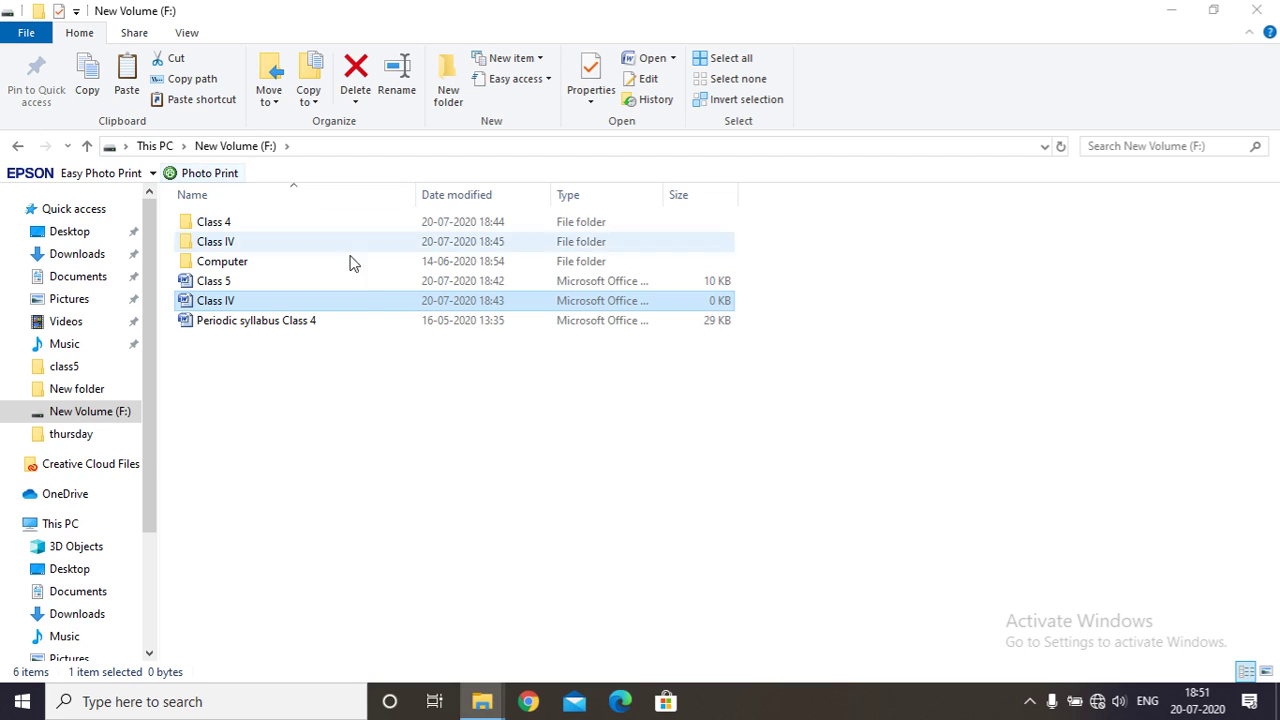
pyautogui.click(233, 271)
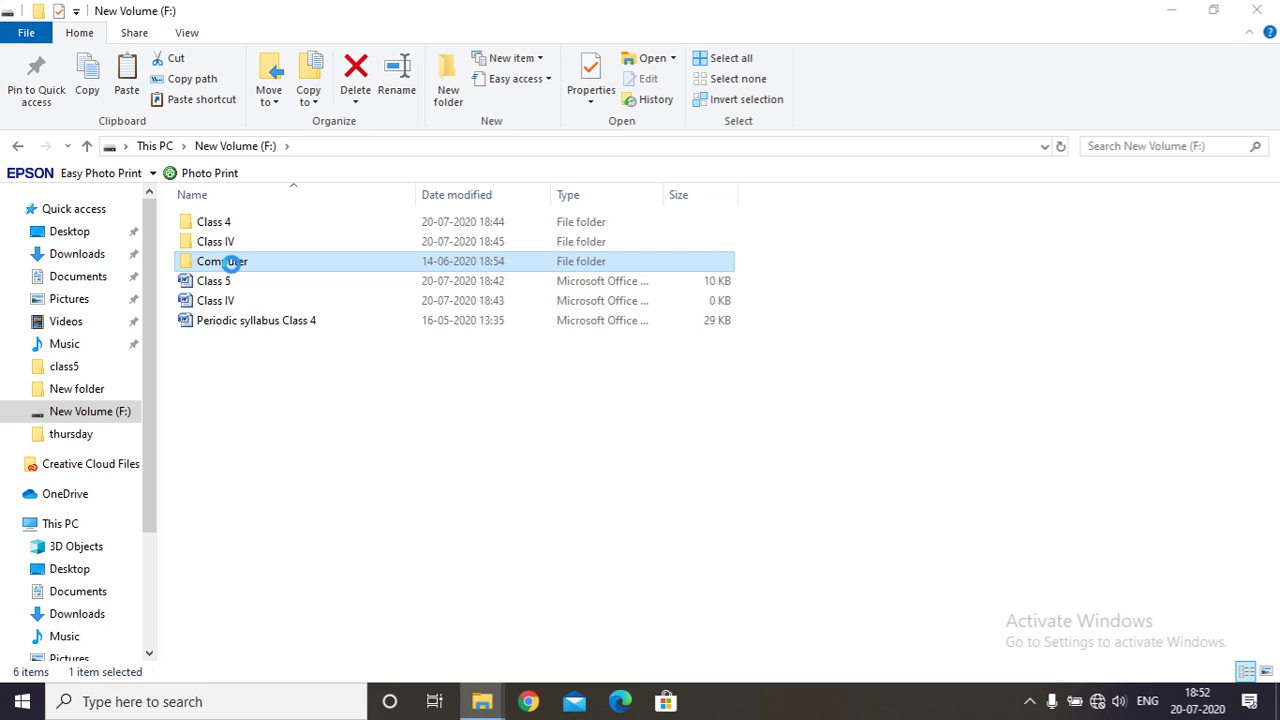
pyautogui.doubleClick(231, 264)
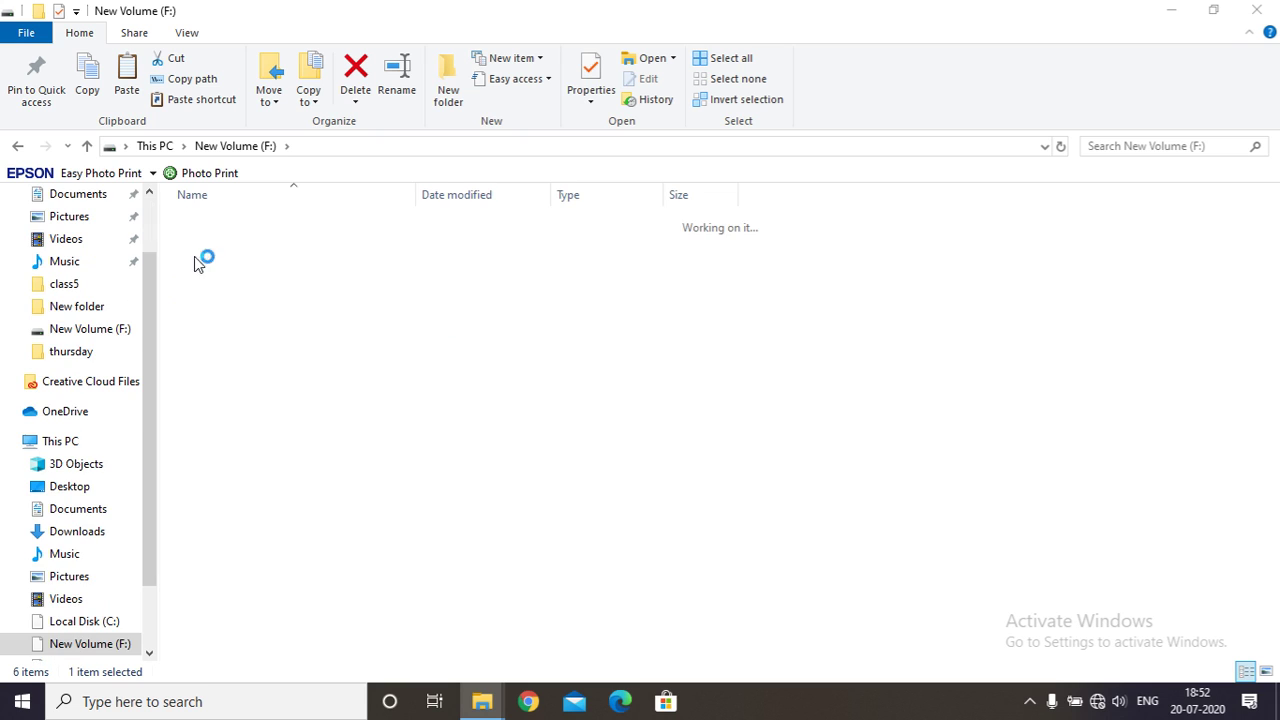
pyautogui.click(130, 90)
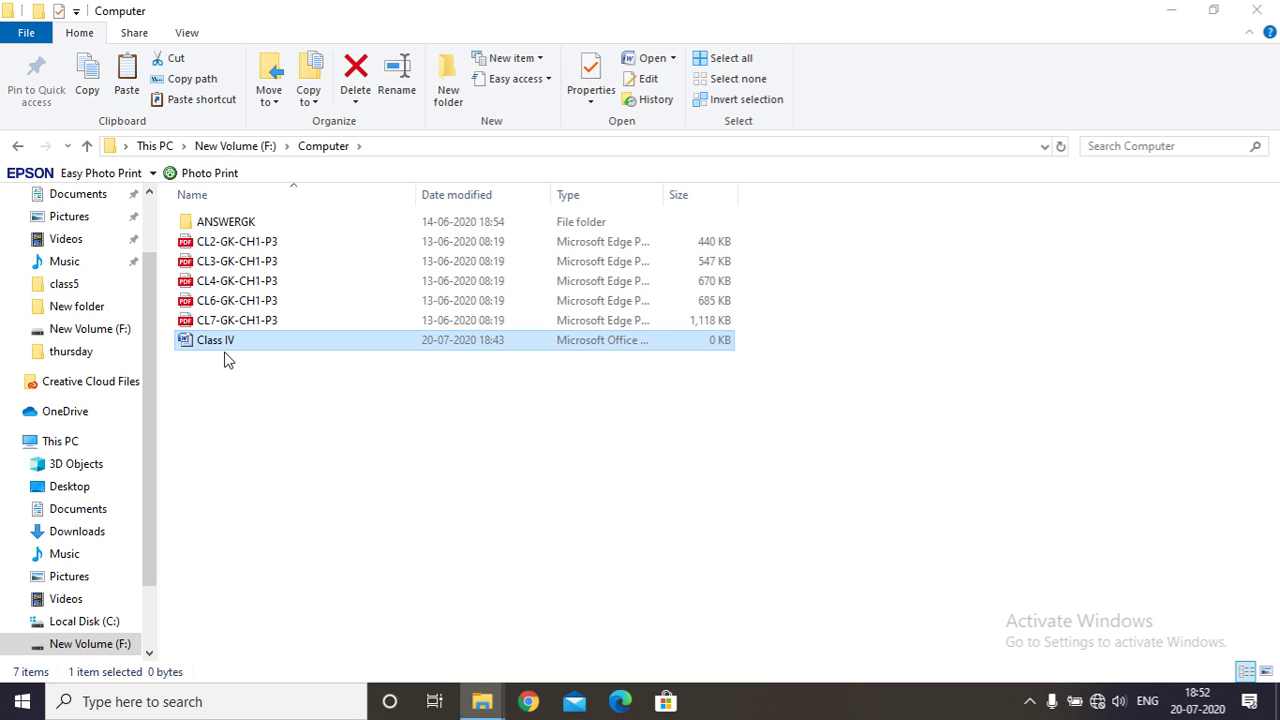
# Move the Class IV Word document from New Volume (F:) into the Class IV folder by cutting and pasting, and clear the selection
pyautogui.click(217, 151)
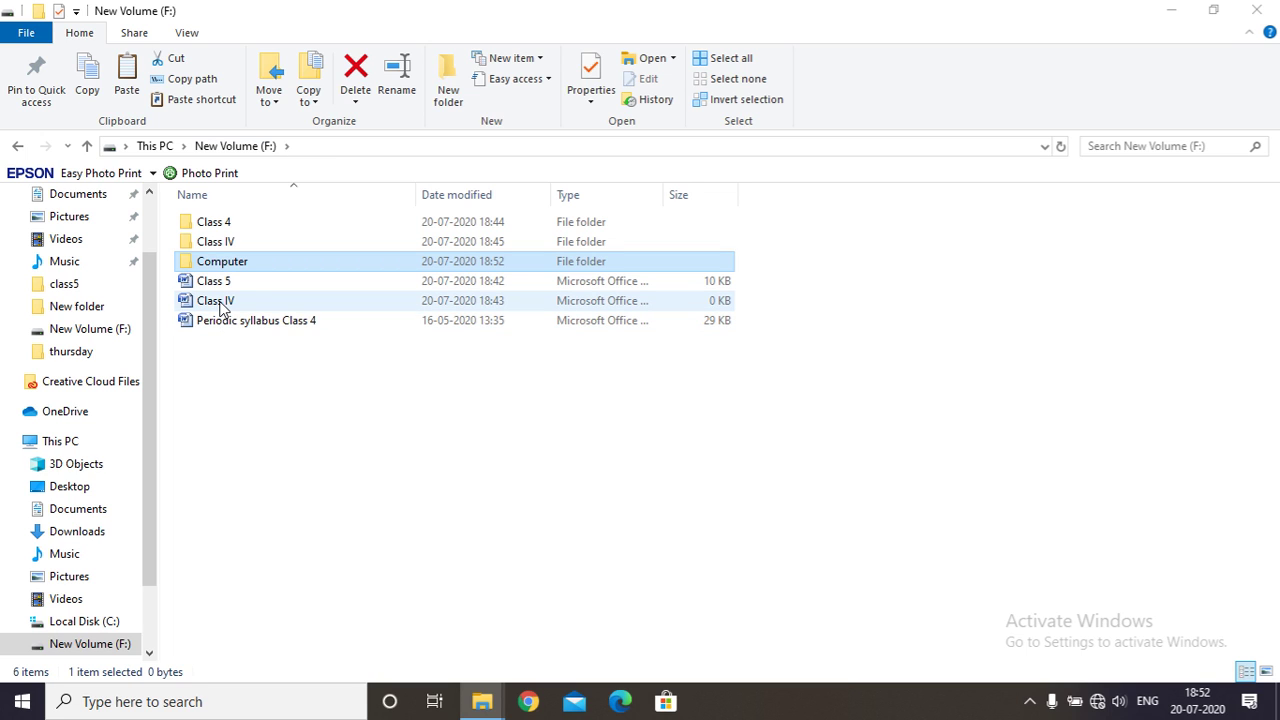
pyautogui.click(220, 302)
pyautogui.rightClick(220, 302)
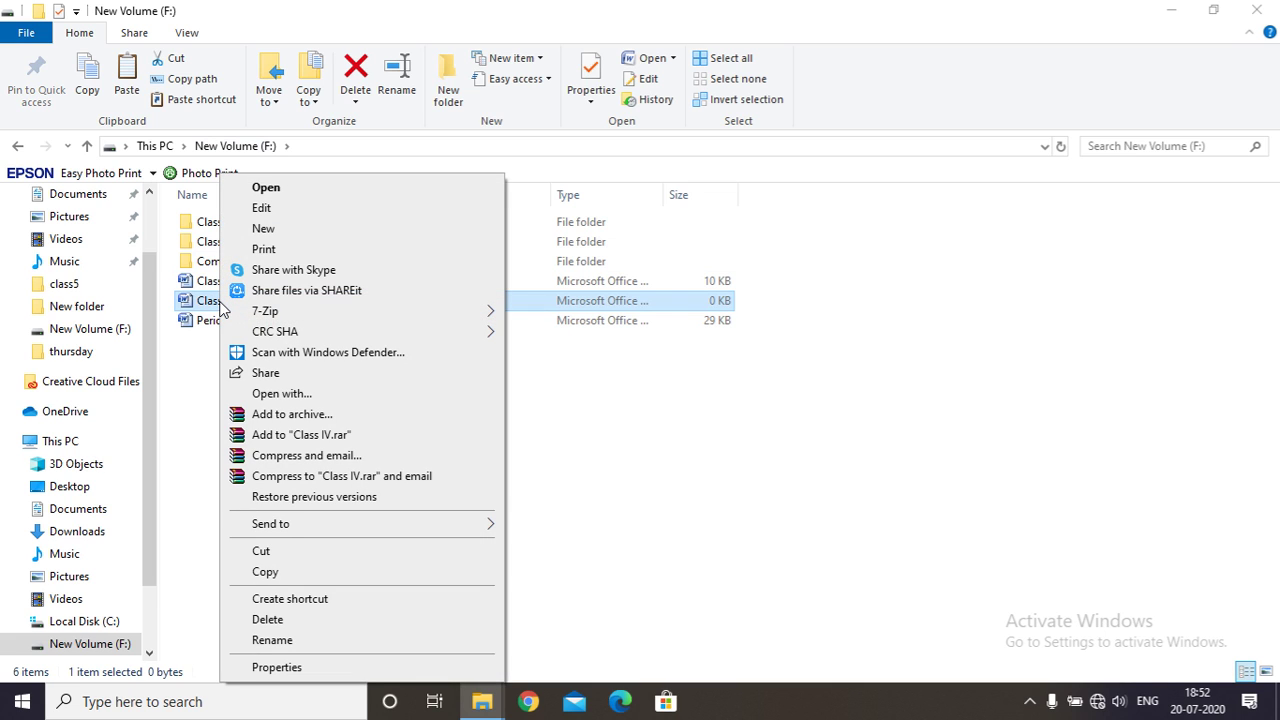
pyautogui.click(262, 551)
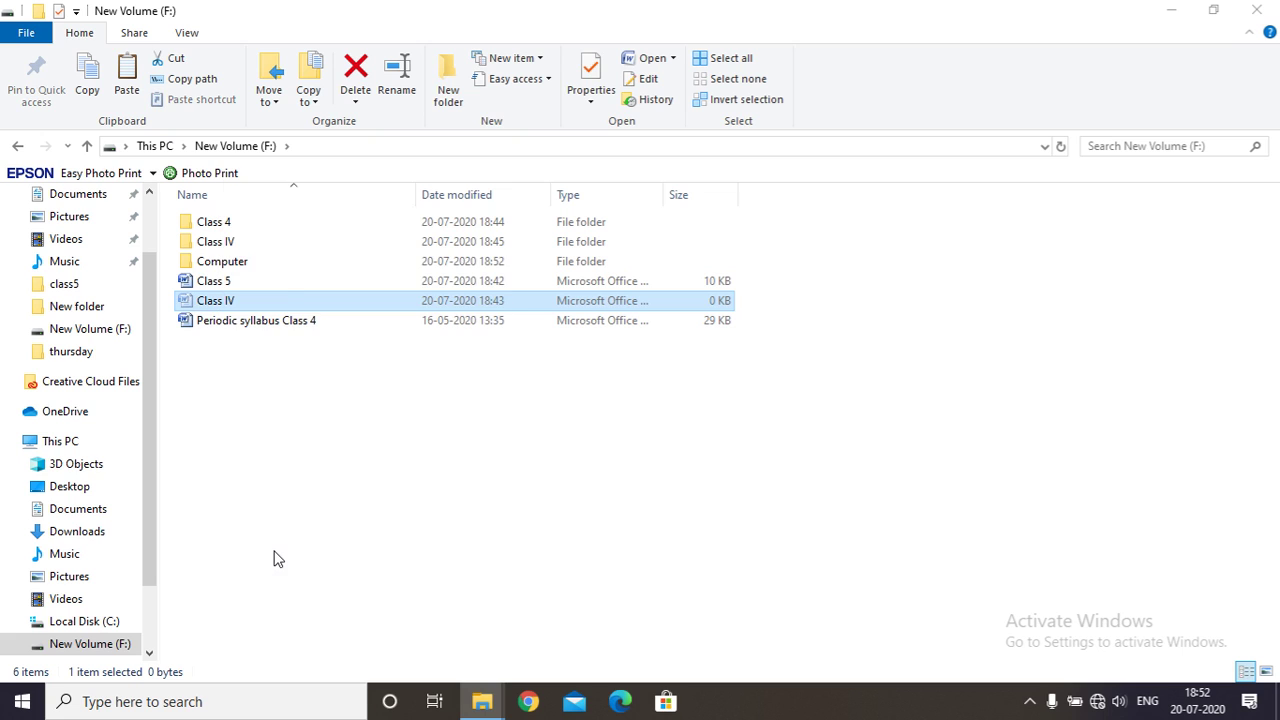
pyautogui.doubleClick(218, 244)
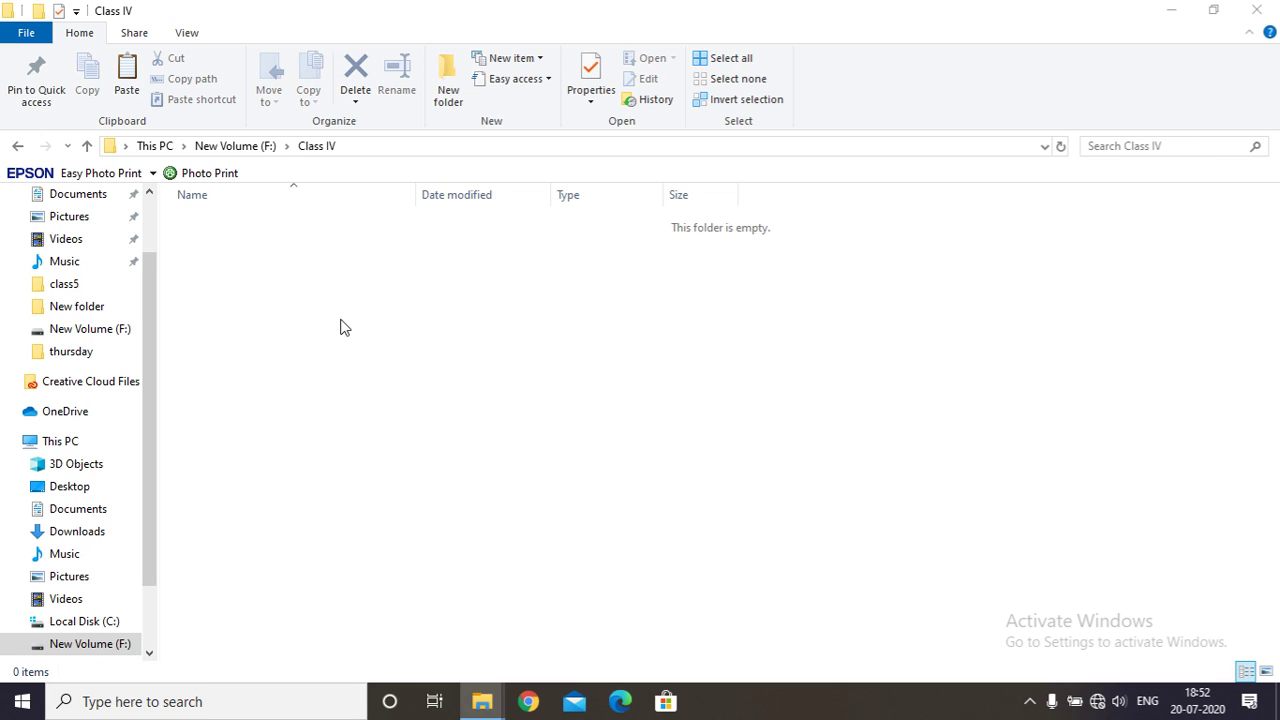
pyautogui.click(128, 90)
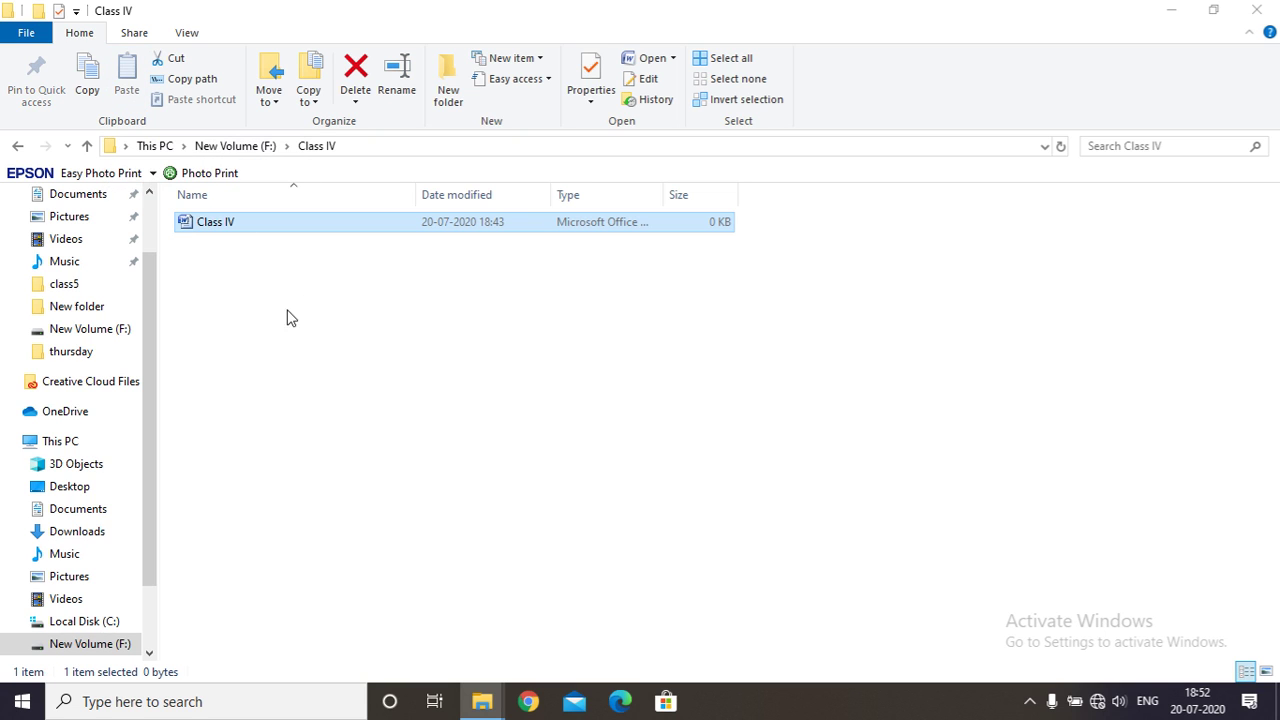
pyautogui.click(253, 279)
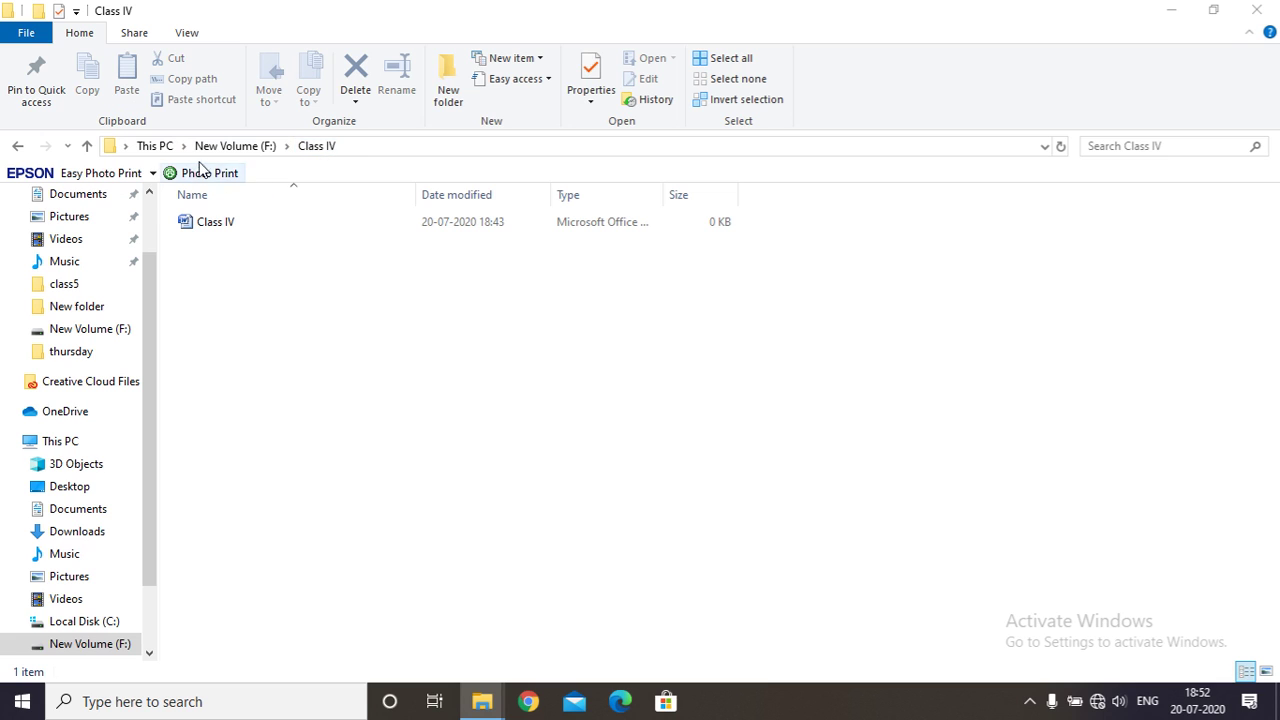
# Return from the Class IV folder to New Volume (F:) and leave its files and folders unselected
pyautogui.click(228, 148)
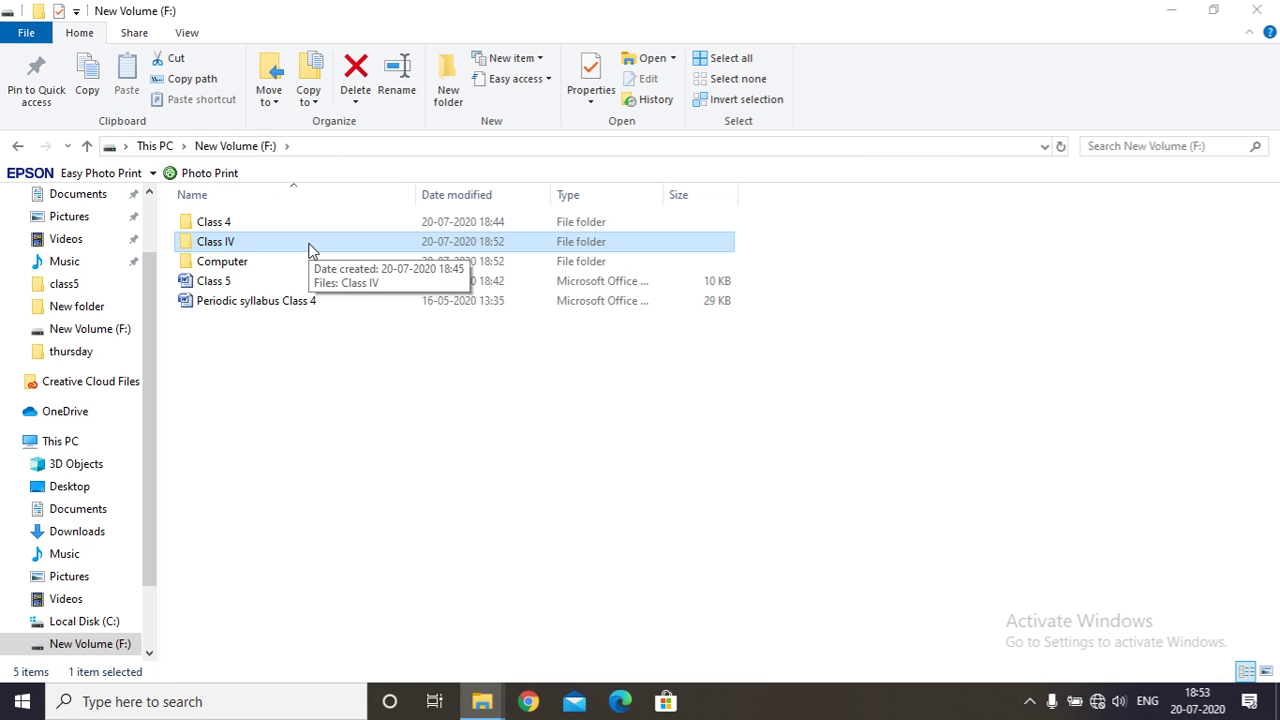
pyautogui.click(300, 375)
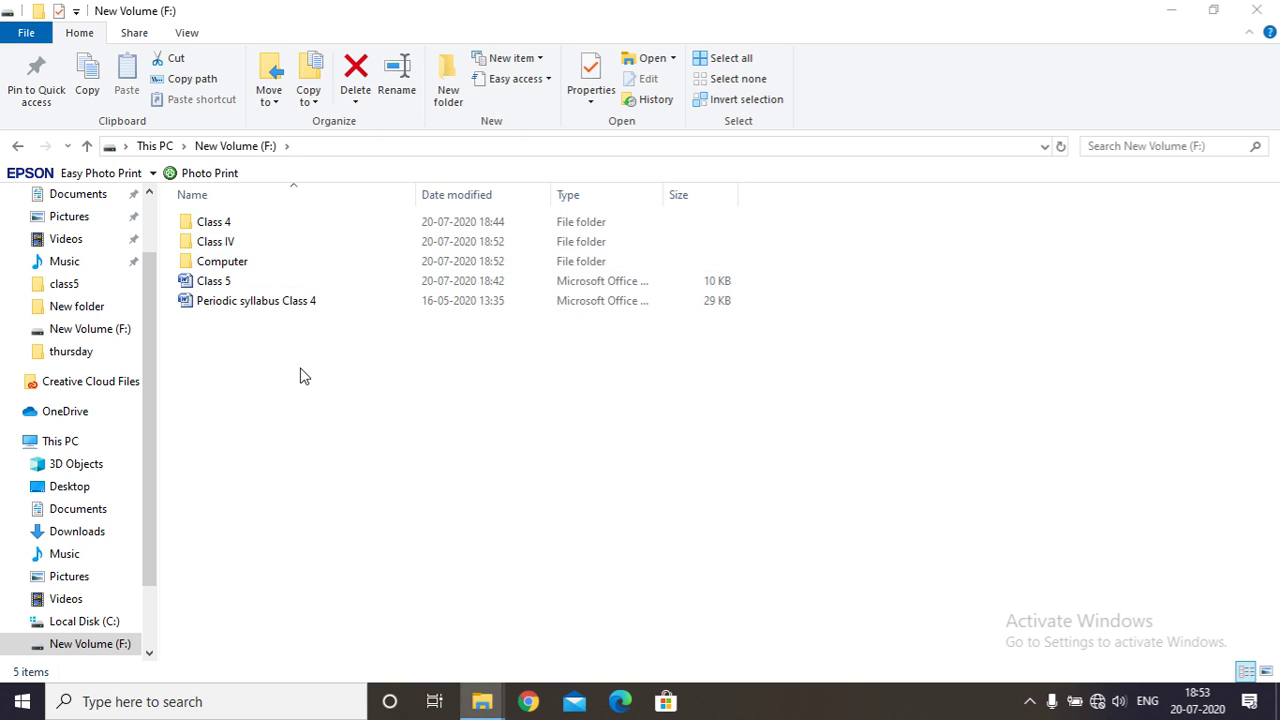
pyautogui.rightClick(300, 370)
pyautogui.click(351, 444)
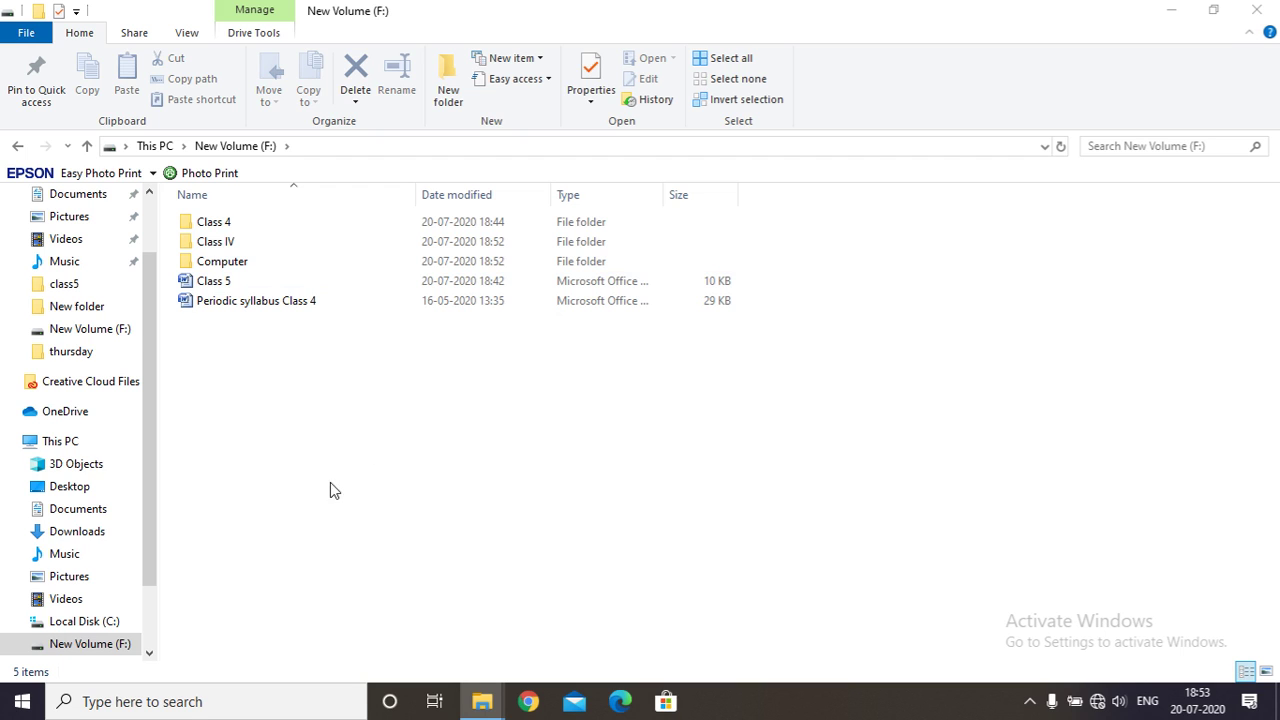
# Search Windows for "Class IV", change the search to "Class 4", and close the search results
pyautogui.click(17, 710)
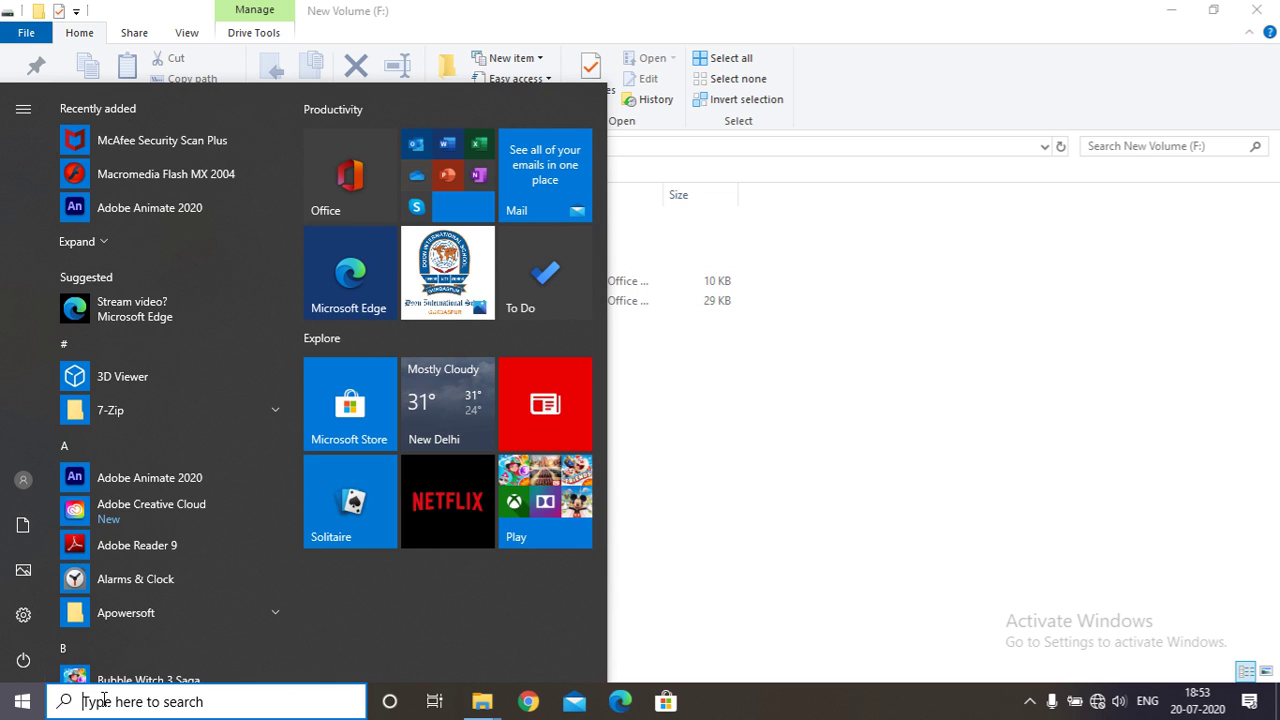
pyautogui.write('Class')
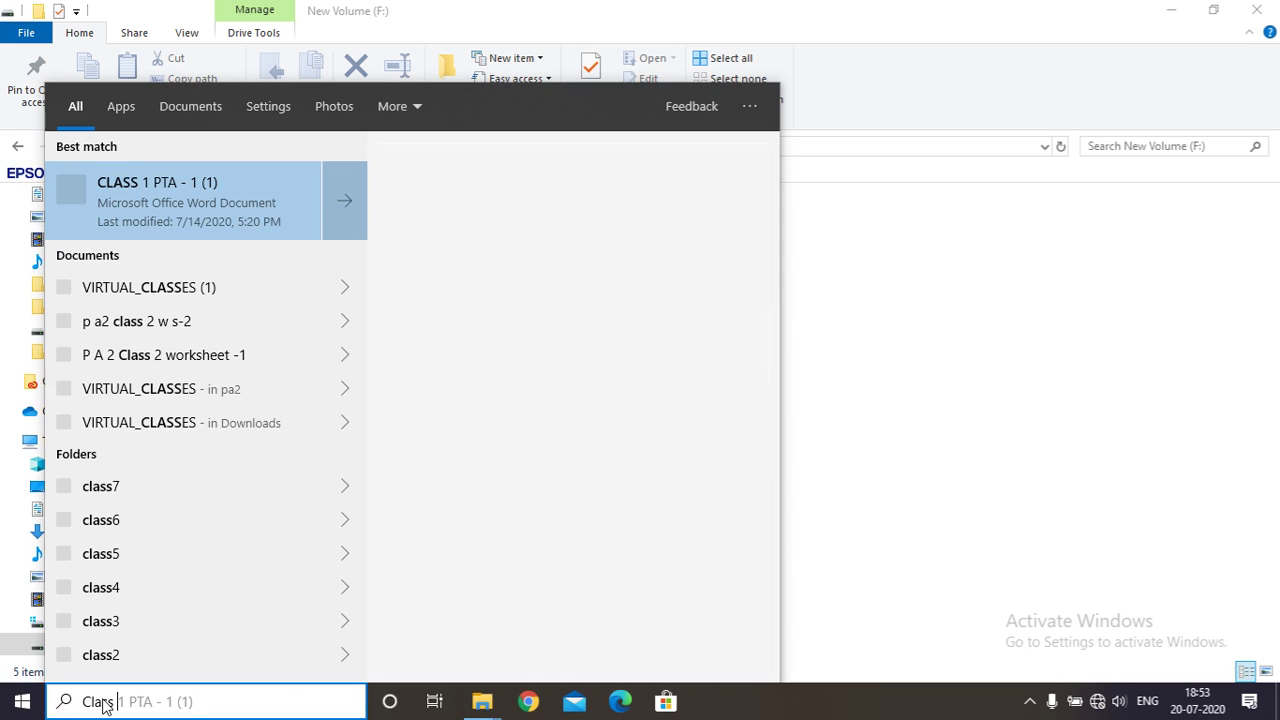
pyautogui.write(' 1V')
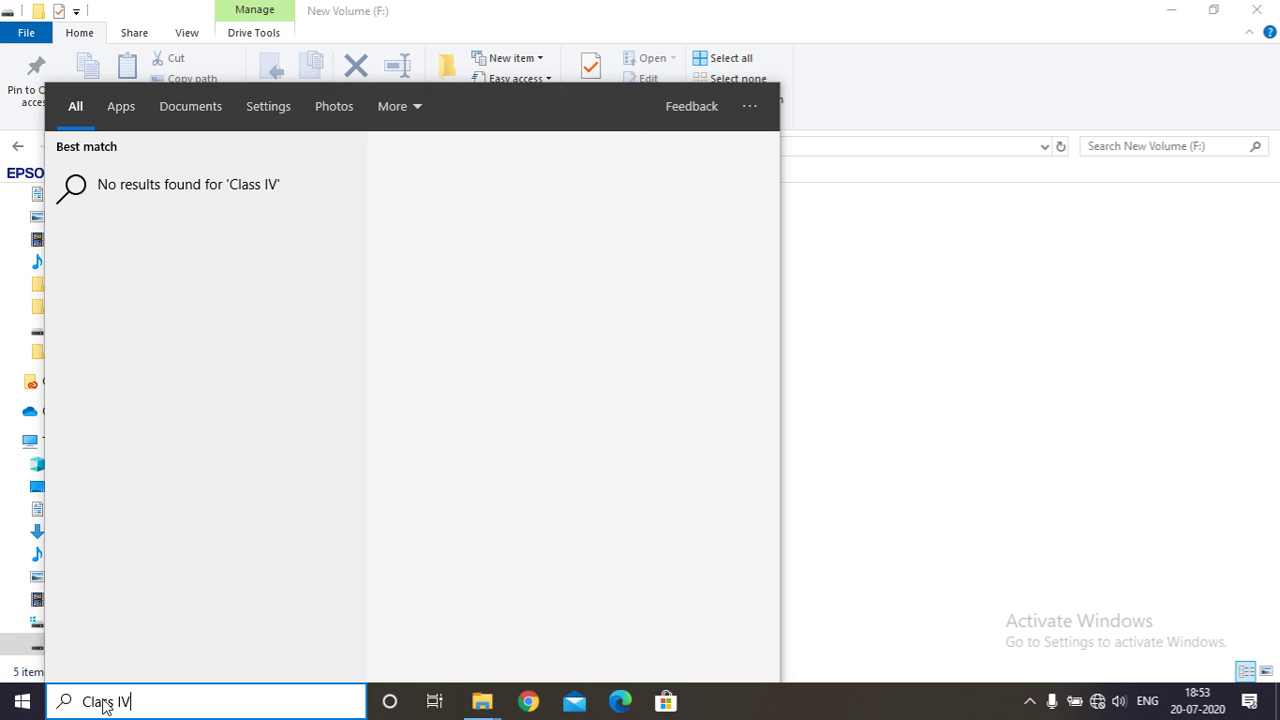
pyautogui.press('BackSpace')
pyautogui.press('BackSpace')
pyautogui.write('4')
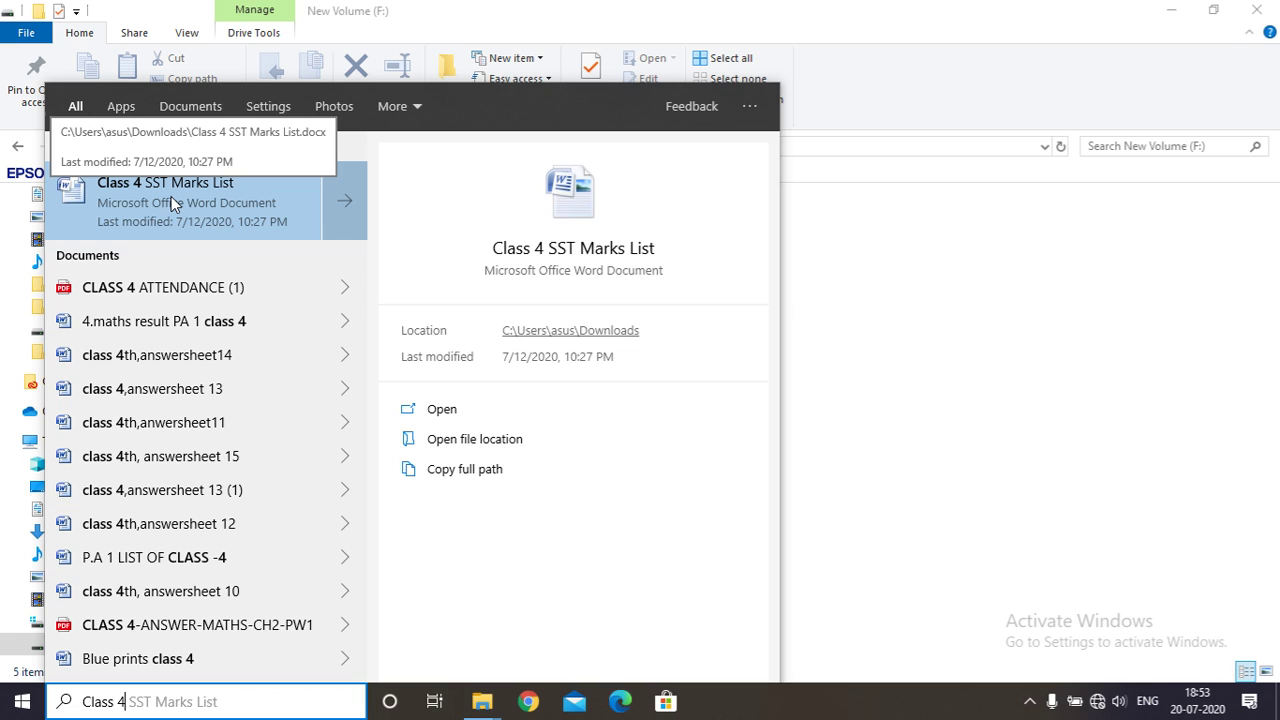
pyautogui.click(879, 291)
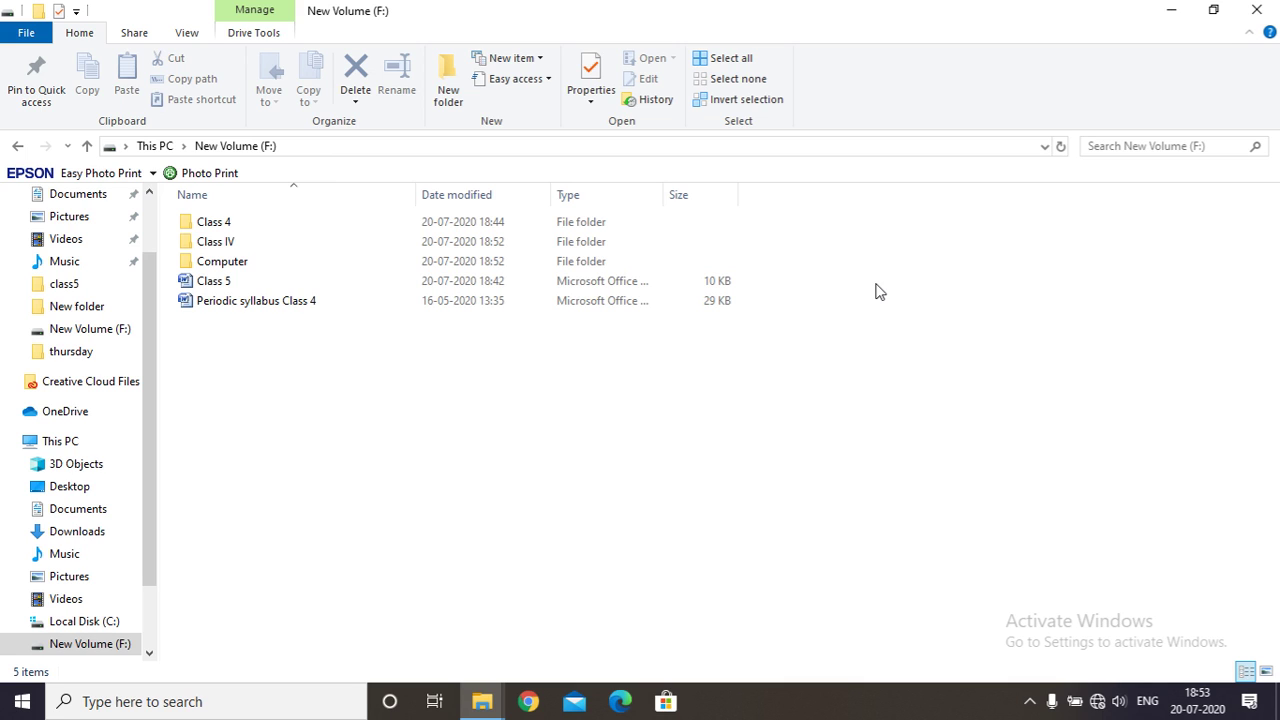